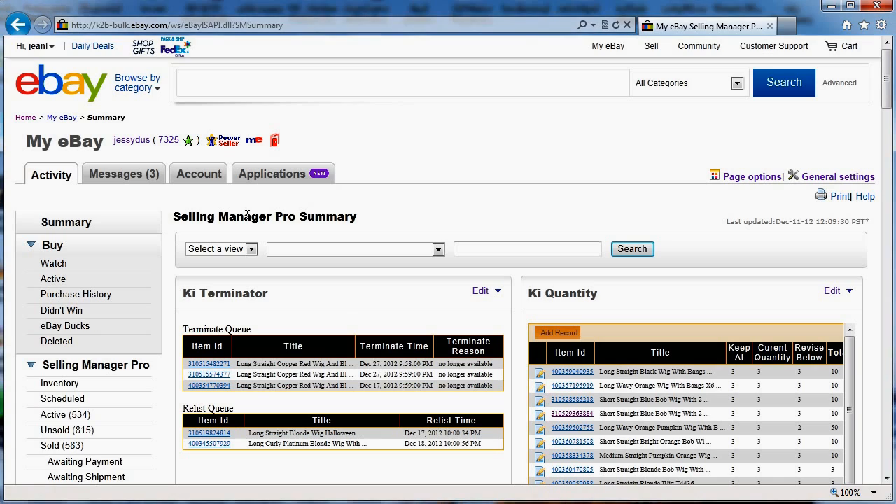
# - Launch Ki Terminator and show the Ending Queue with its three scheduled wig listings
pyautogui.scroll(-2, 246, 216)
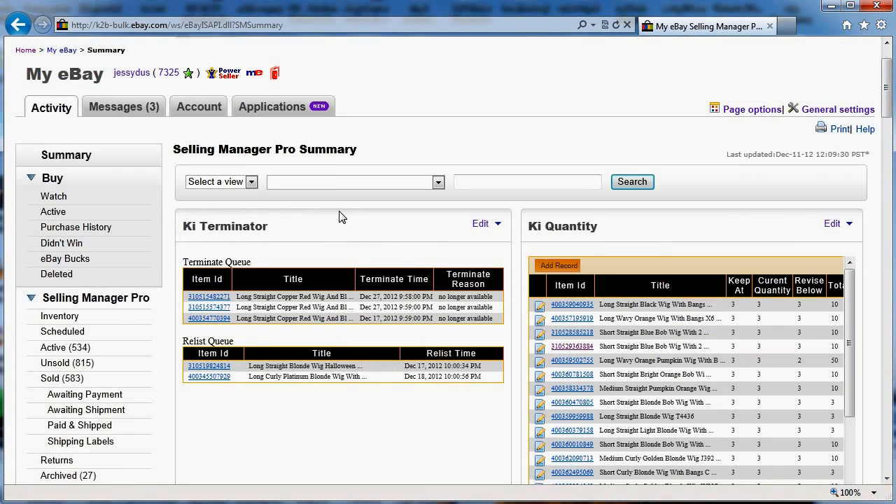
pyautogui.scroll(-2, 342, 218)
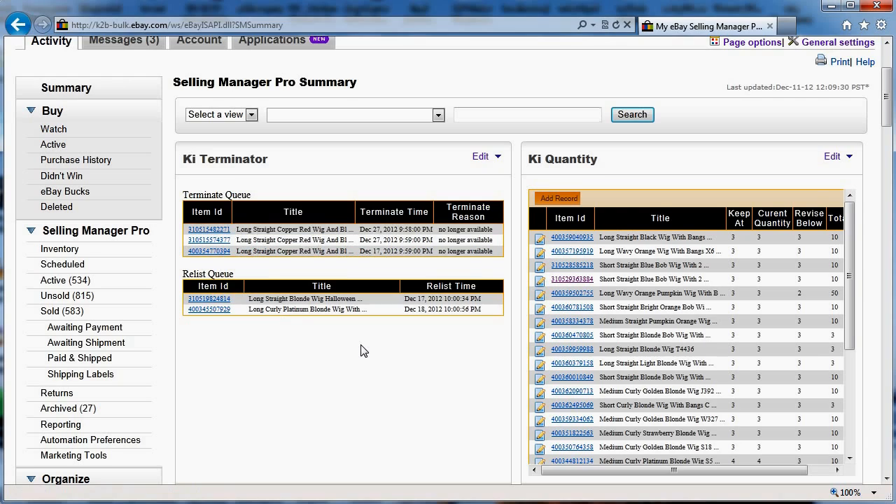
pyautogui.scroll(-2, 363, 350)
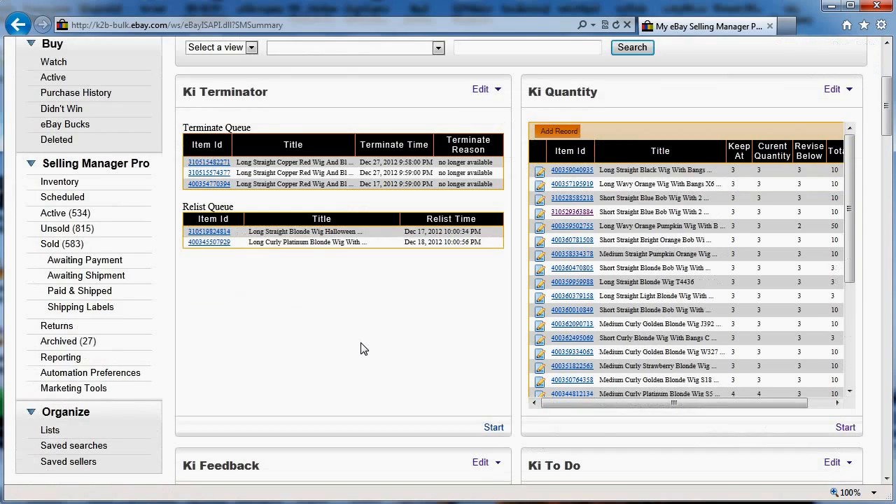
pyautogui.click(494, 429)
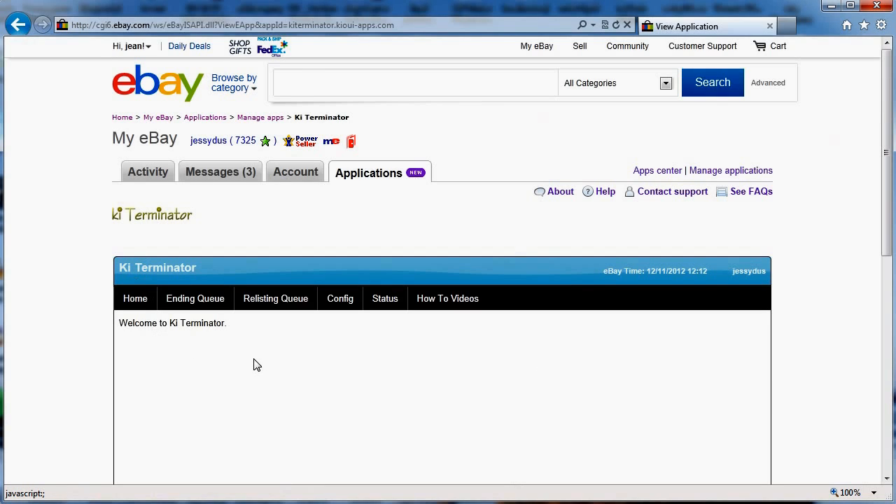
pyautogui.scroll(-2, 256, 365)
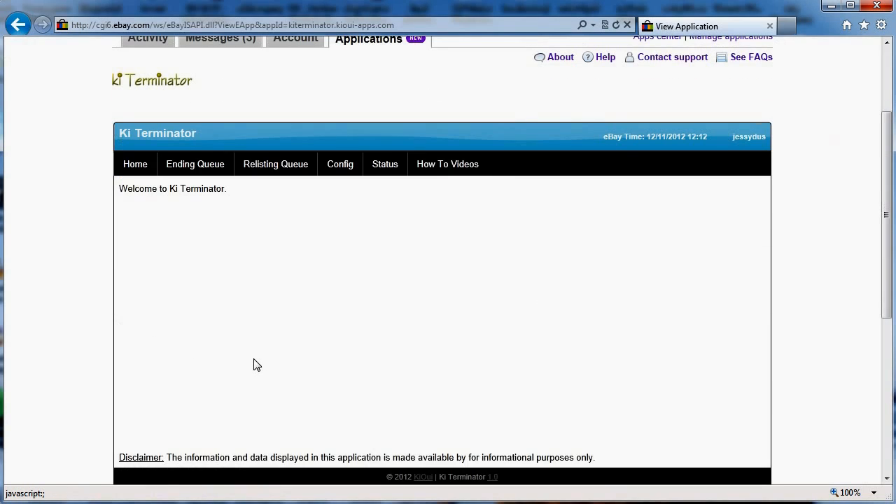
pyautogui.scroll(-1, 256, 364)
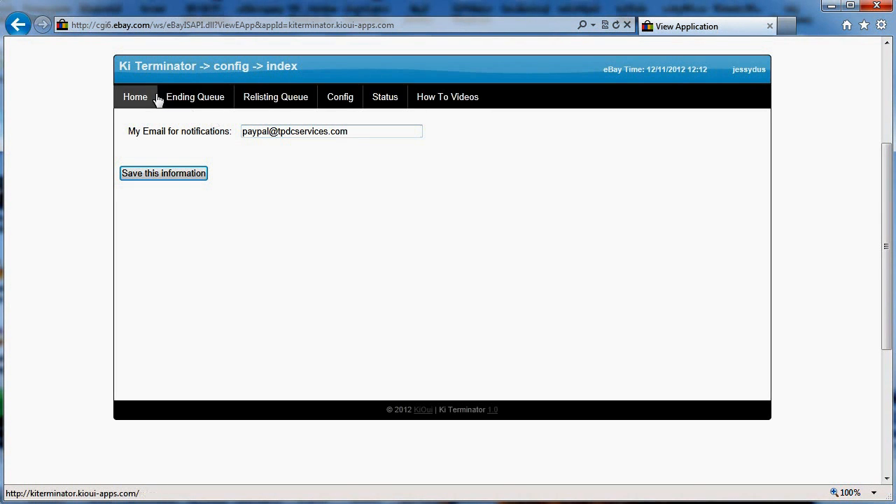
pyautogui.click(208, 100)
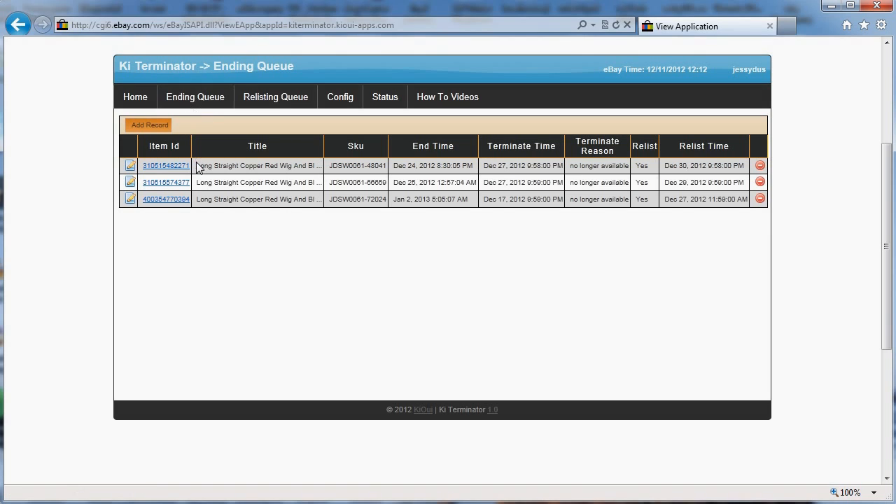
# - Copy the first wig's Item Id, then remove its record (SKU JDSW0061-48041) from the queue
pyautogui.moveTo(191, 169); pyautogui.dragTo(143, 175)
pyautogui.hotkey('ctrl', 'c')
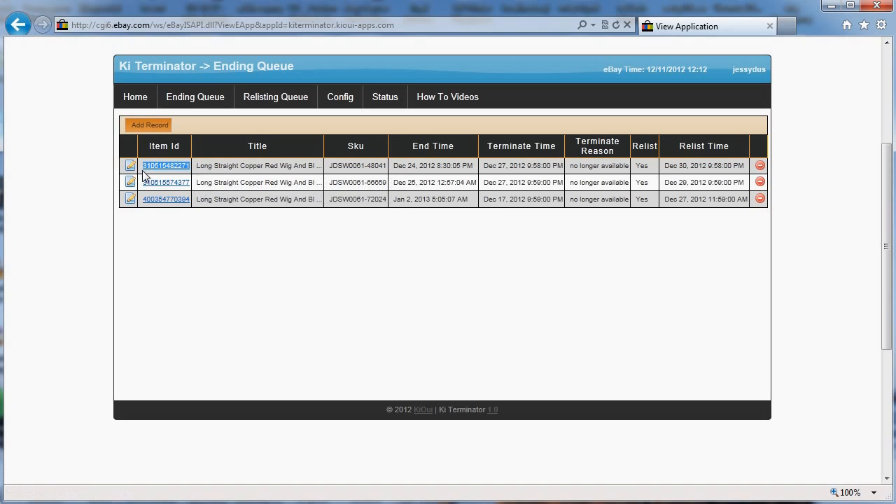
pyautogui.click(760, 165)
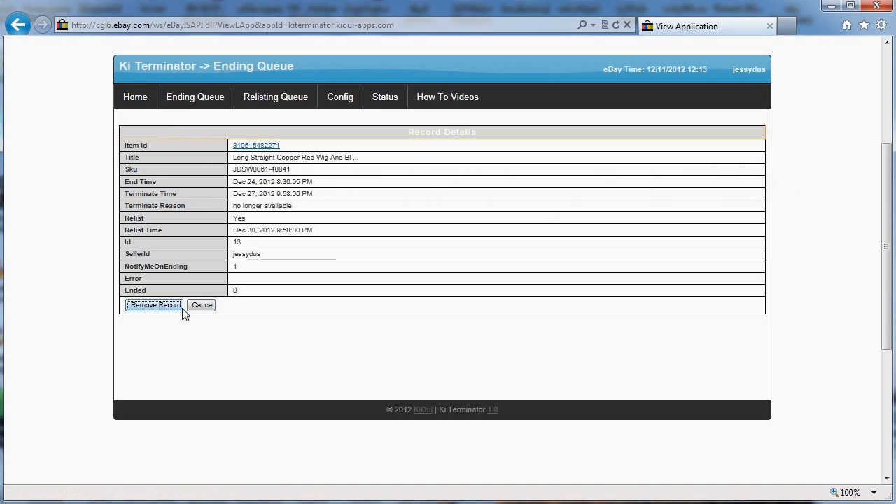
pyautogui.click(150, 306)
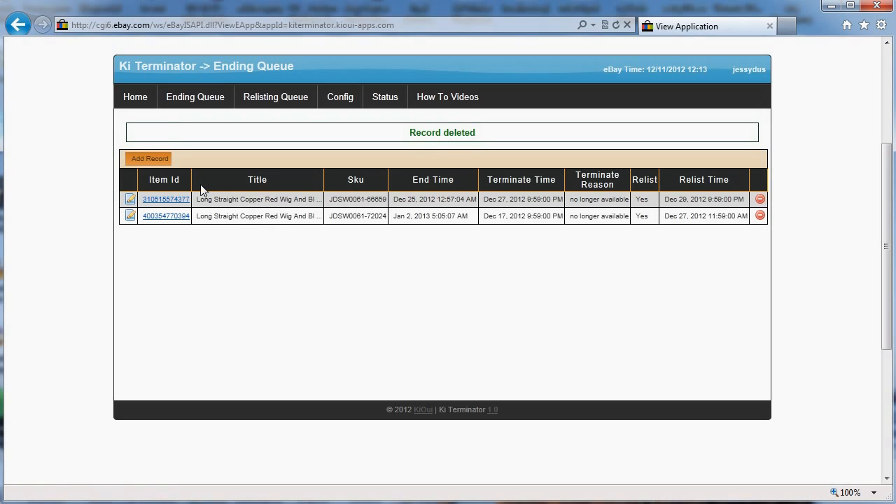
pyautogui.click(157, 161)
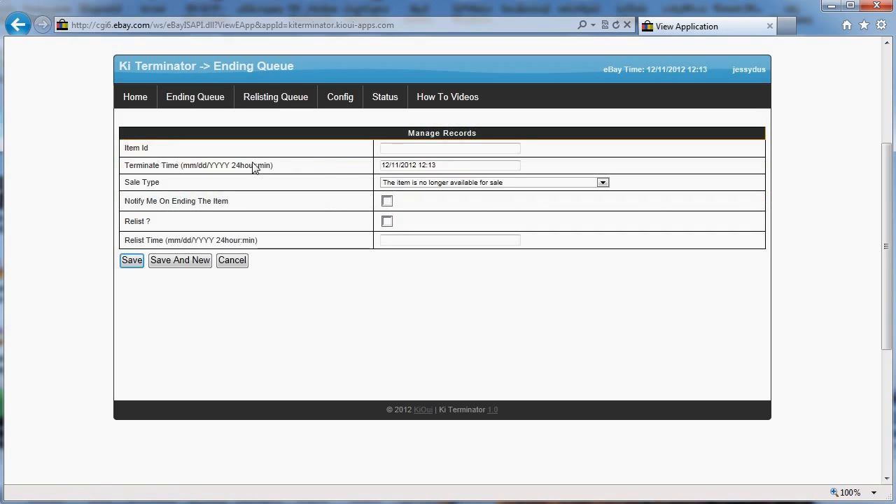
pyautogui.click(409, 149)
pyautogui.hotkey('ctrl', 'v')
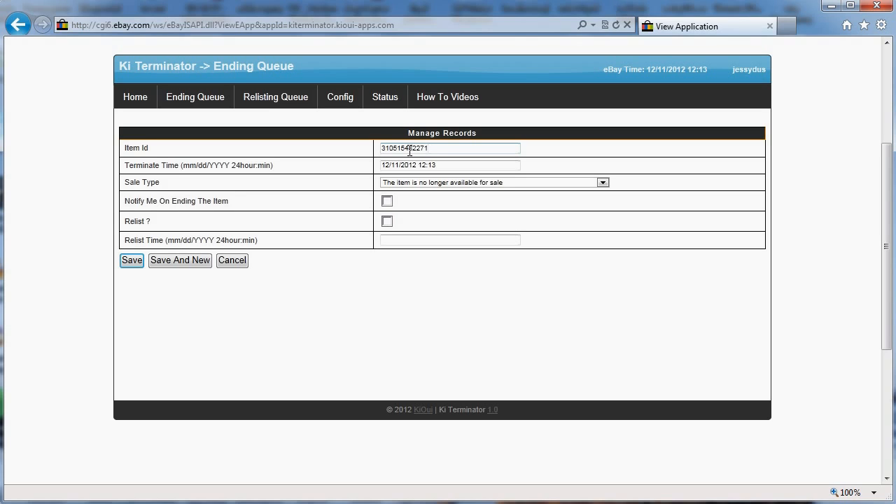
# - Set terminate time to 12/30/2012 12:13, keep sale type no longer available, enable Notify Me On Ending
pyautogui.click(402, 165)
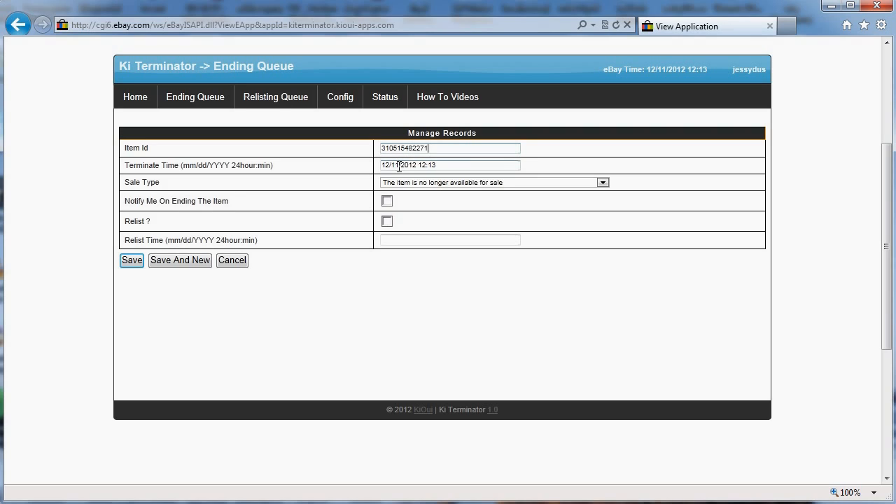
pyautogui.press('BackSpace')
pyautogui.press('BackSpace')
pyautogui.write('30')
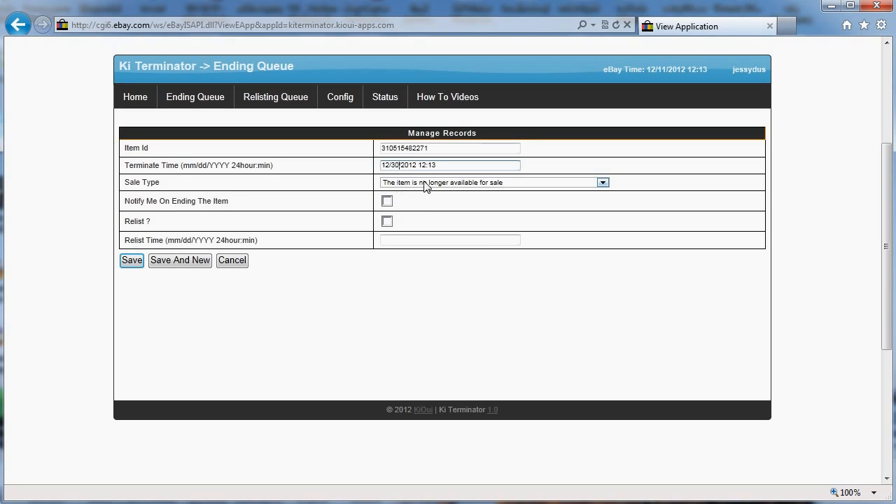
pyautogui.click(413, 184)
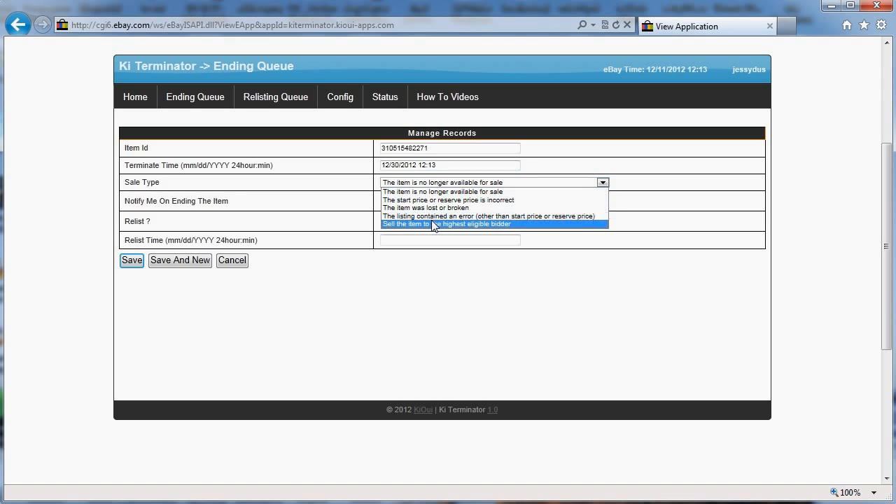
pyautogui.click(532, 169)
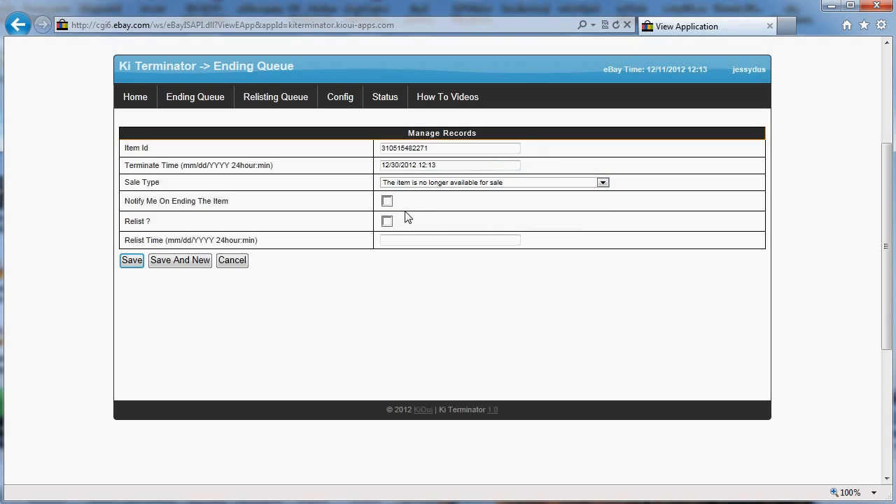
pyautogui.click(388, 202)
pyautogui.click(387, 222)
pyautogui.moveTo(462, 164); pyautogui.dragTo(293, 169)
pyautogui.hotkey('ctrl', 'c')
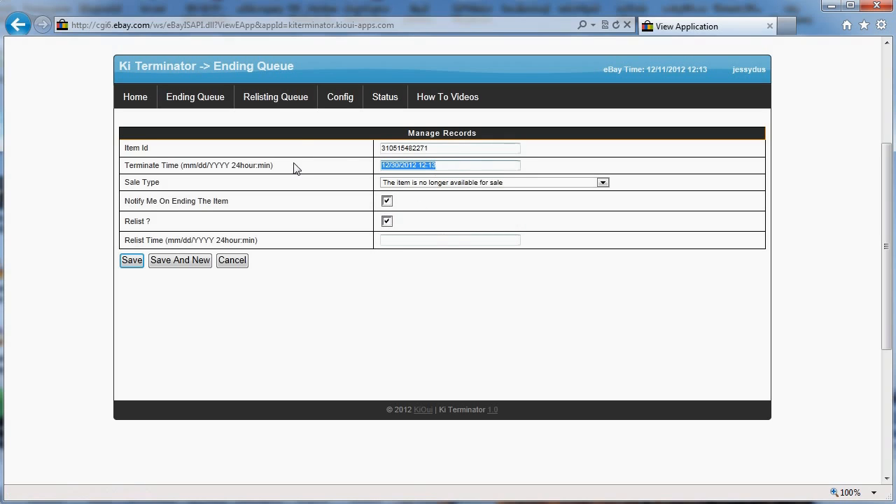
pyautogui.click(419, 240)
pyautogui.hotkey('ctrl', 'v')
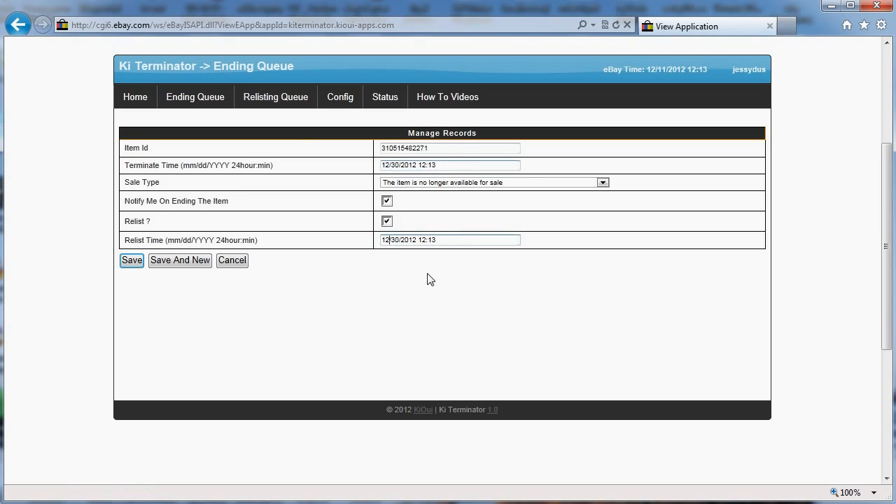
pyautogui.press('Home')
pyautogui.press('Delete')
pyautogui.press('Delete')
pyautogui.write('01')
pyautogui.press('Right')
pyautogui.press('Delete')
pyautogui.press('Delete')
pyautogui.write('13')
pyautogui.press('Delete')
pyautogui.write('3')
pyautogui.hotkey('shift', 'Home')
pyautogui.press('End')
pyautogui.hotkey('shift', 'Home')
pyautogui.press('BackSpace')
pyautogui.click(387, 223)
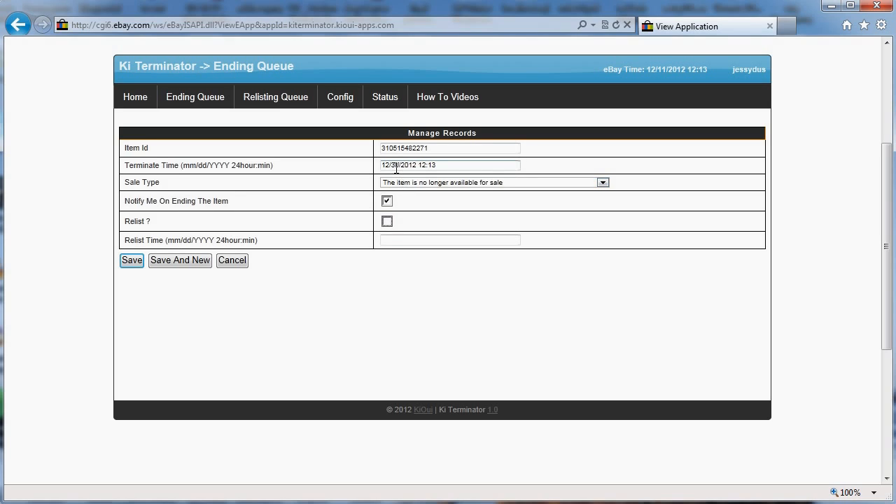
pyautogui.click(137, 263)
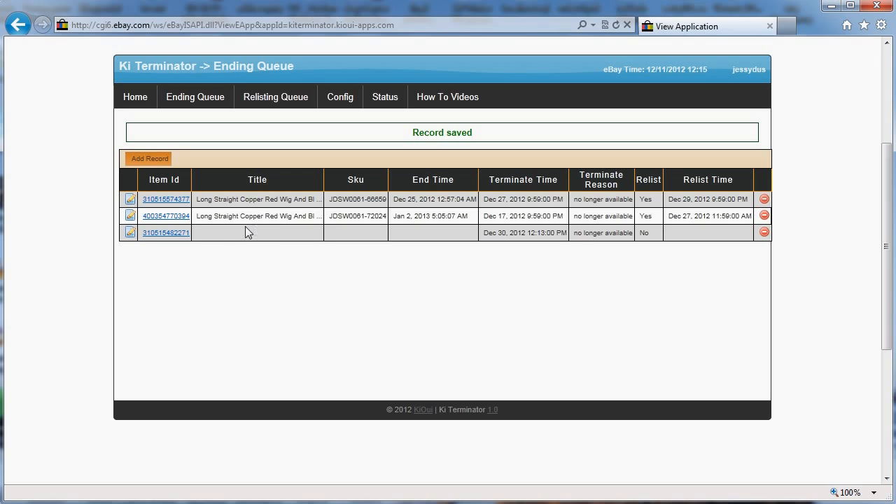
# - Reload the Ending Queue and select the new item's Dec 24, 2012 8:30:05 PM end time
pyautogui.click(189, 107)
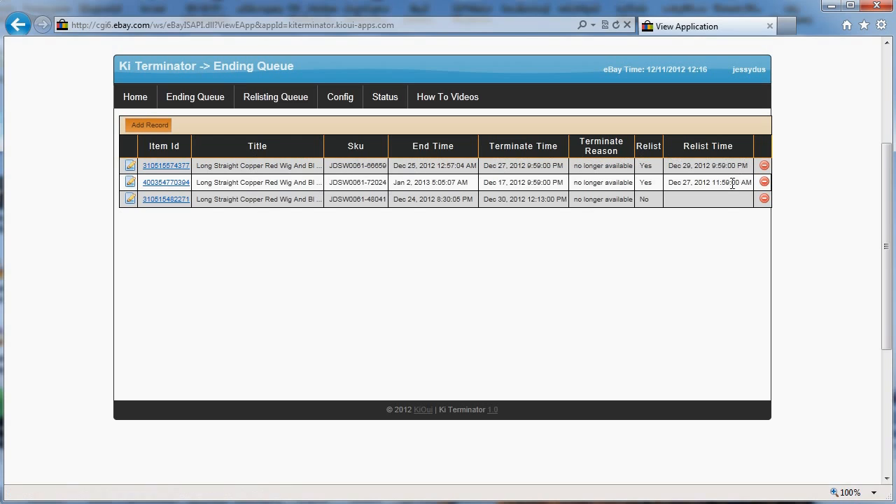
pyautogui.moveTo(566, 199); pyautogui.dragTo(470, 202)
pyautogui.hotkey('ctrl', 'c')
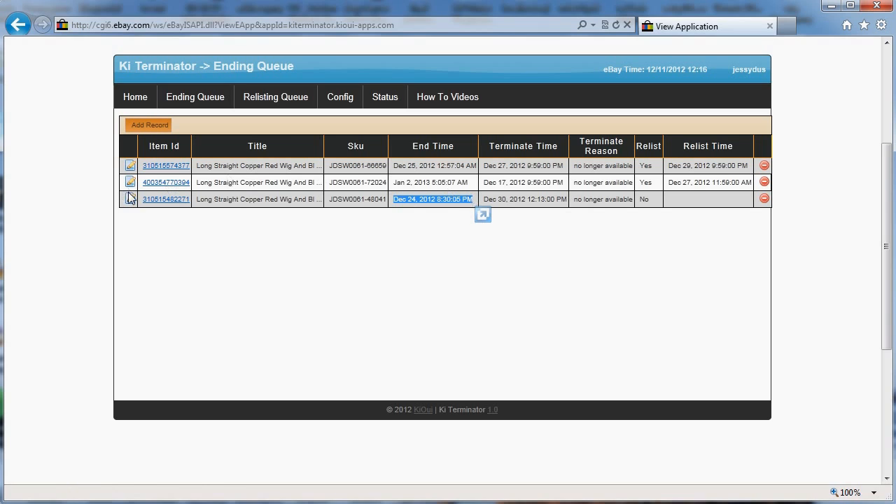
# - Copy the item's end time and change its record's terminate time to '+2 days'
pyautogui.rightClick(435, 203)
pyautogui.click(493, 235)
pyautogui.click(131, 200)
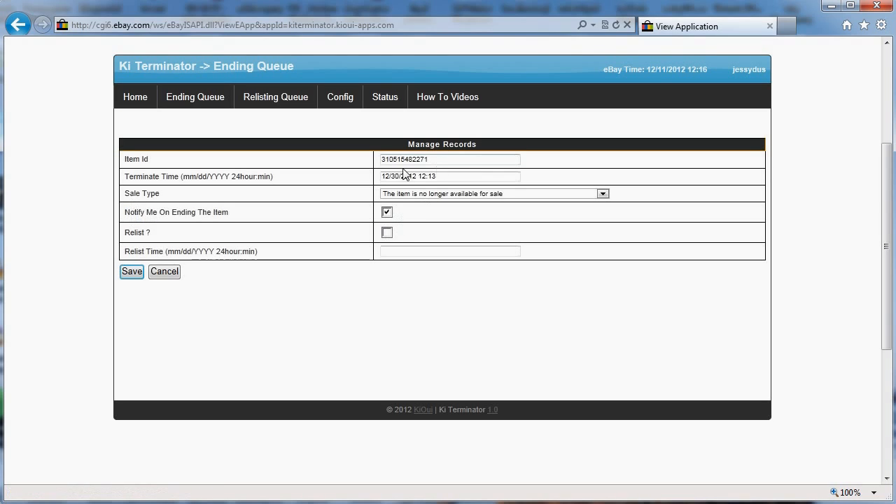
pyautogui.moveTo(466, 176); pyautogui.dragTo(306, 184)
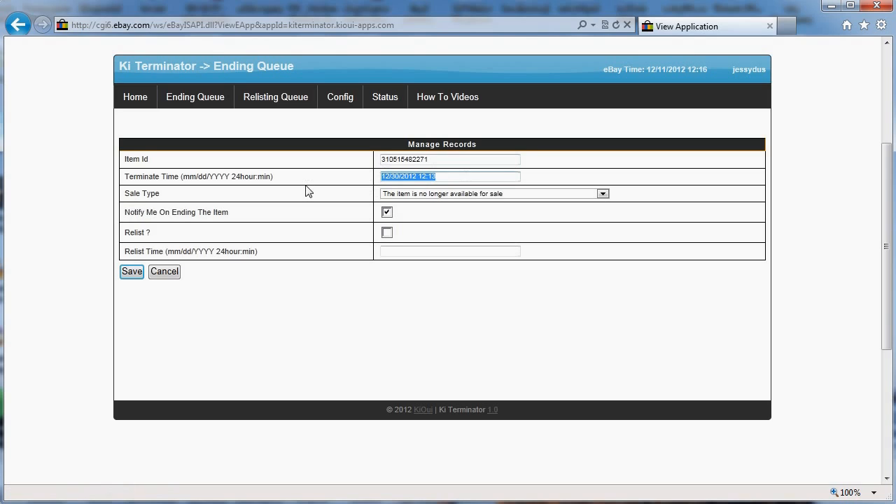
pyautogui.hotkey('ctrl', 'v')
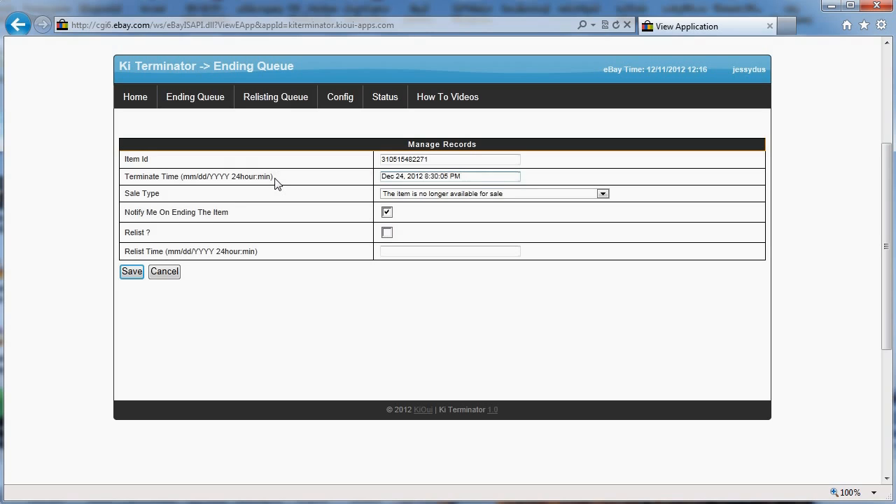
pyautogui.hotkey('ctrl', 'a')
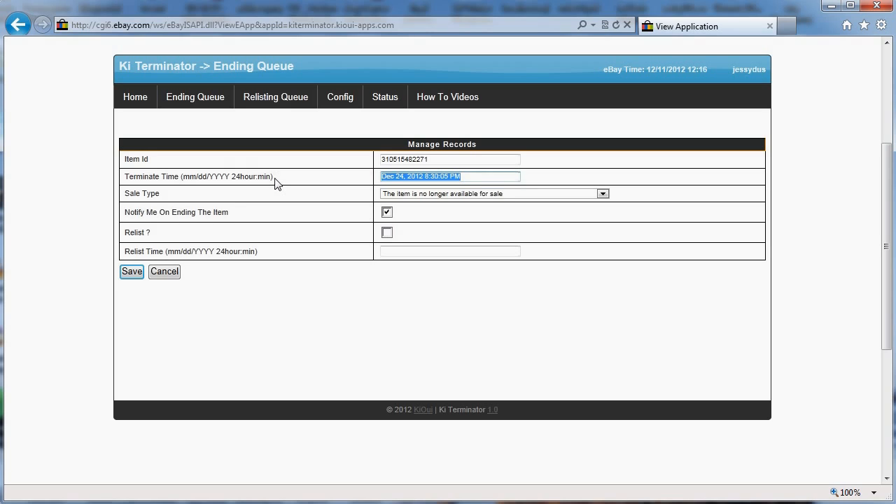
pyautogui.write('+2 days')
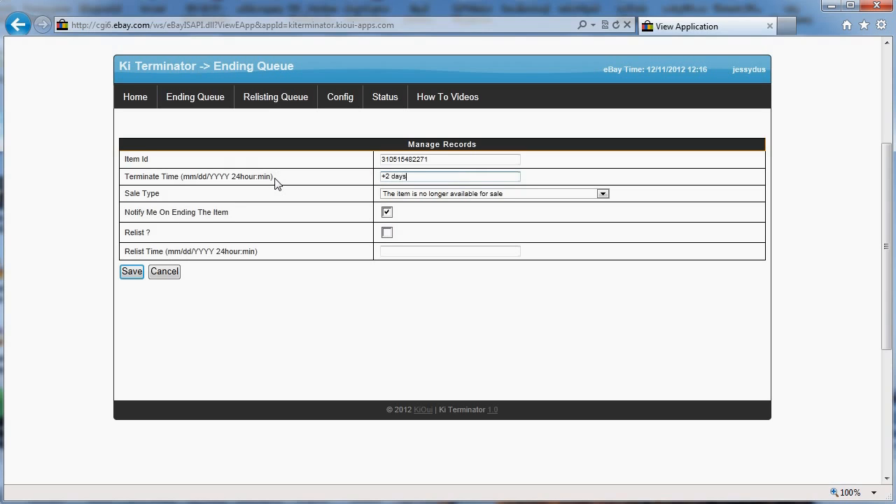
# - Save the +2 days terminate time, then reopen the third record's edit form
pyautogui.click(133, 276)
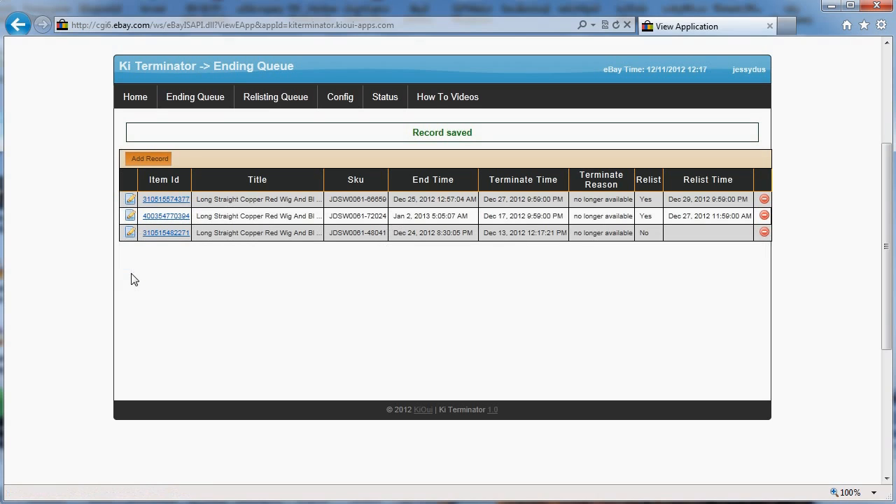
pyautogui.moveTo(484, 233); pyautogui.dragTo(556, 237)
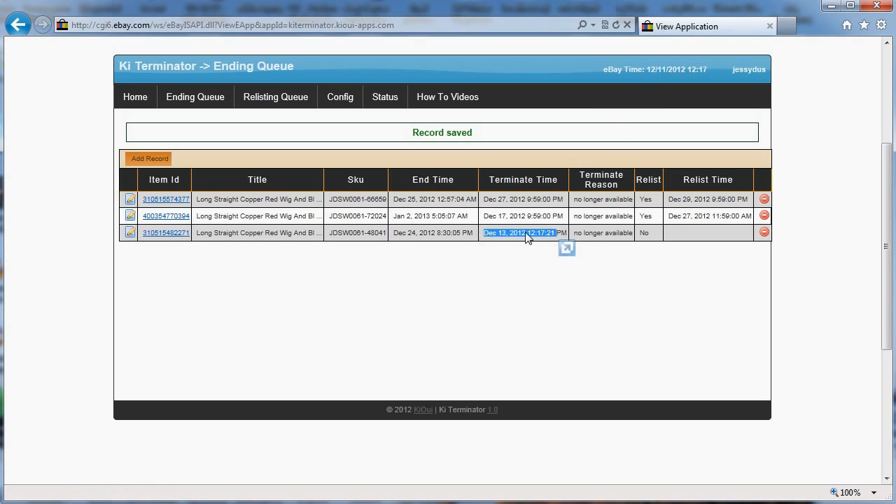
pyautogui.click(130, 234)
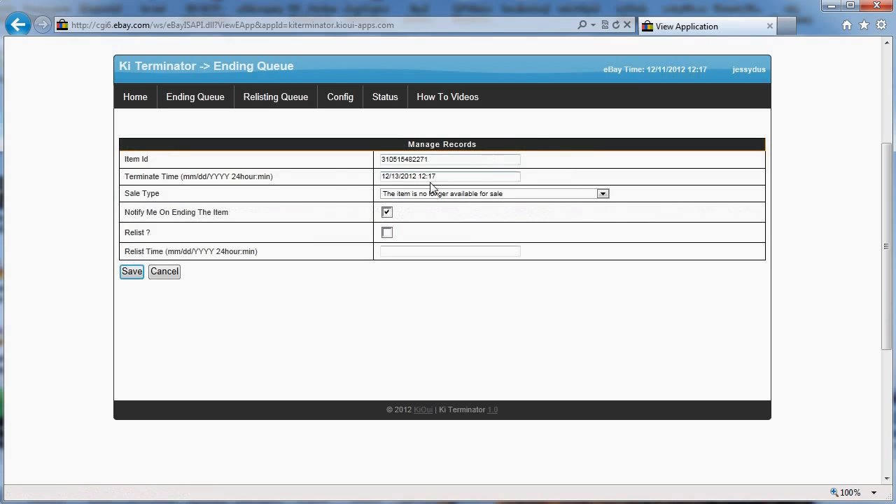
pyautogui.moveTo(452, 175); pyautogui.dragTo(366, 179)
# - Set the third record's terminate time to Dec 23, 2012 8:30:05 PM using its copied end time
pyautogui.click(161, 278)
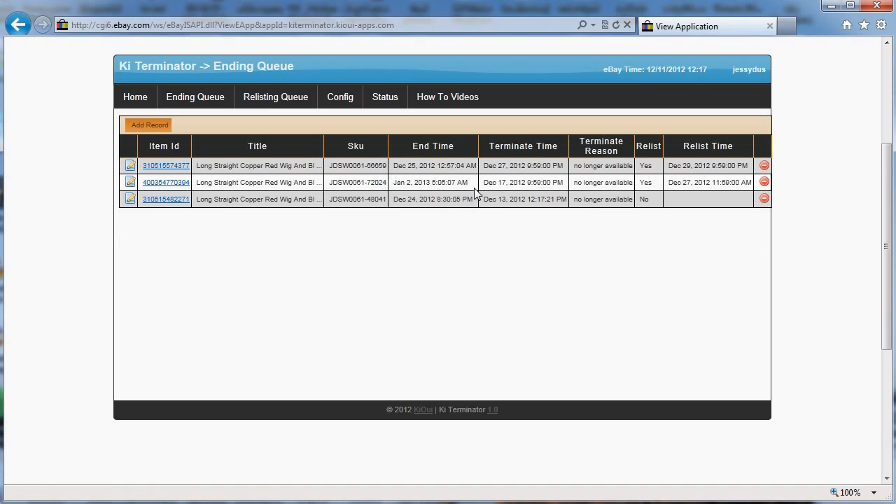
pyautogui.moveTo(474, 202); pyautogui.dragTo(396, 210)
pyautogui.hotkey('ctrl', 'c')
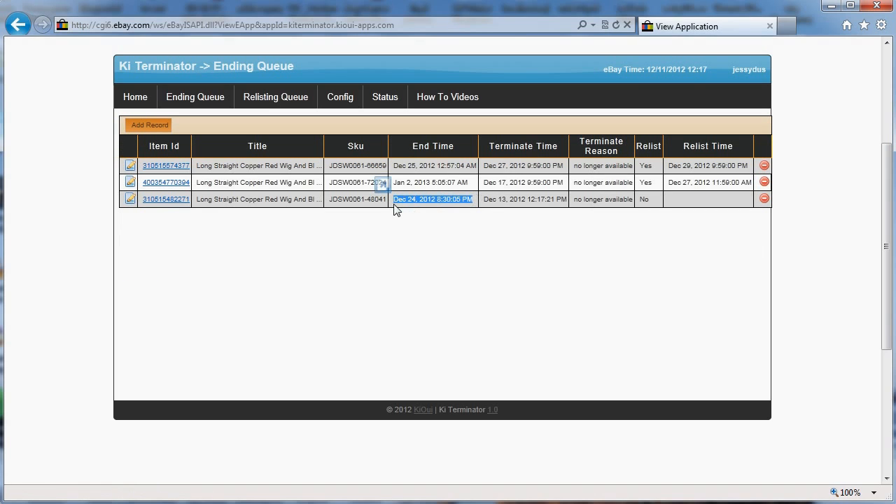
pyautogui.click(130, 201)
pyautogui.moveTo(474, 177); pyautogui.dragTo(226, 168)
pyautogui.hotkey('ctrl', 'v')
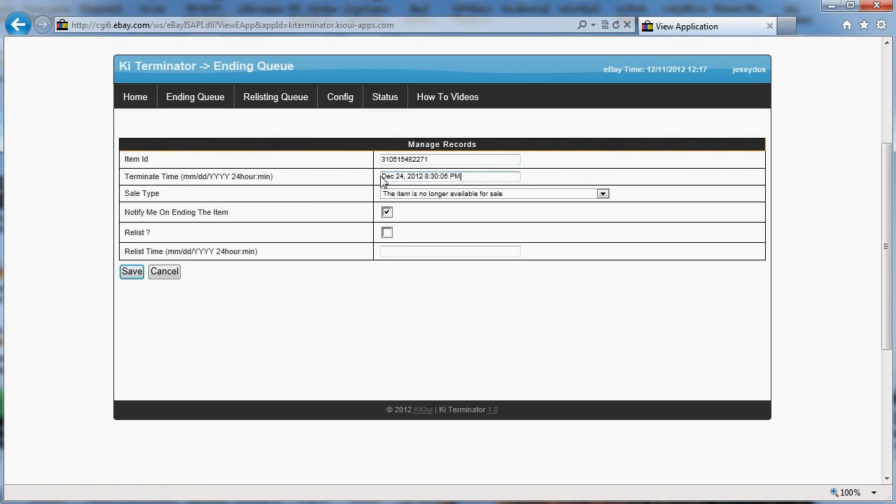
pyautogui.press('BackSpace')
pyautogui.write('3')
pyautogui.press('Return')
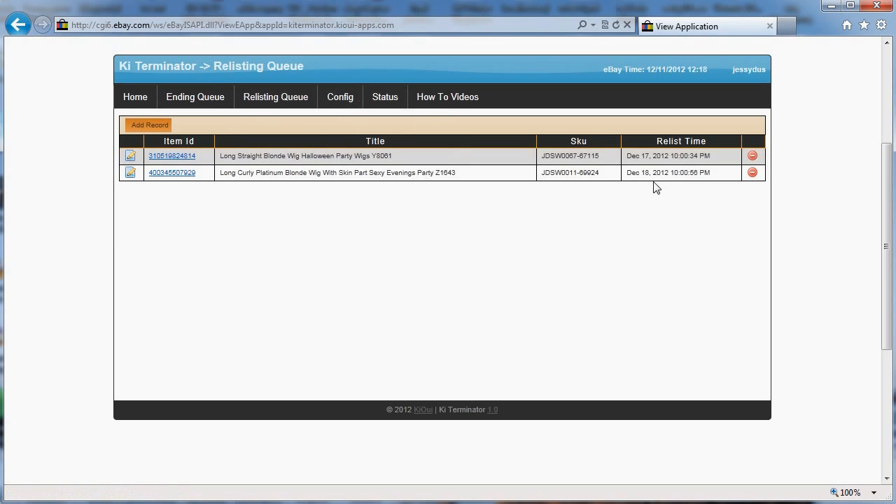
# - Return to the Ending Queue and highlight the second record's Relist and third record's End Time
pyautogui.click(205, 105)
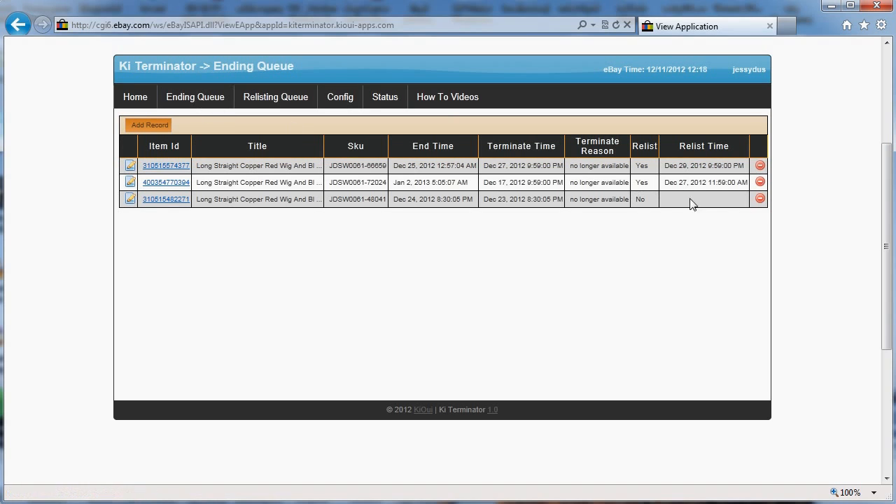
pyautogui.doubleClick(641, 182)
pyautogui.moveTo(644, 184); pyautogui.dragTo(758, 197)
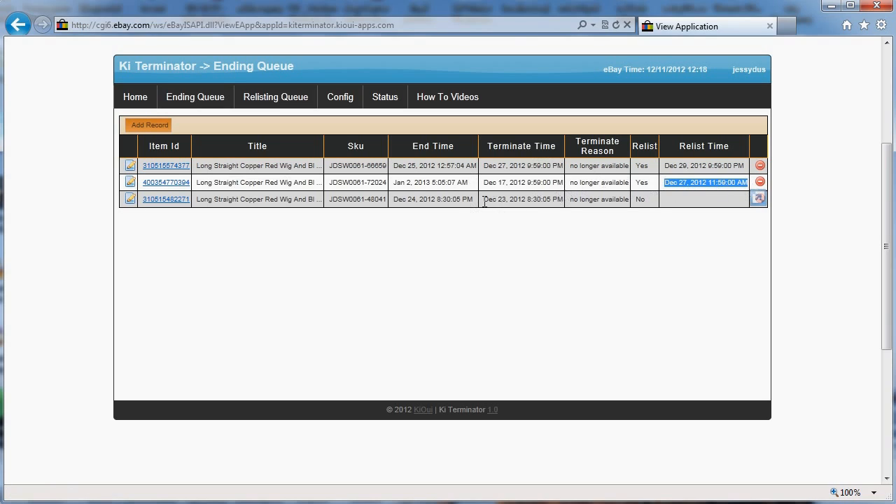
pyautogui.moveTo(485, 202); pyautogui.dragTo(397, 203)
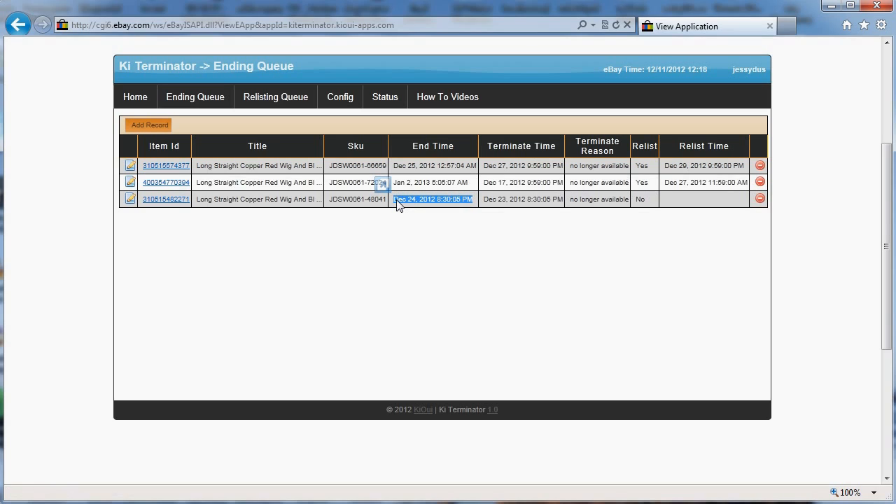
# - Open the third record's edit form and turn on Relist
pyautogui.click(131, 202)
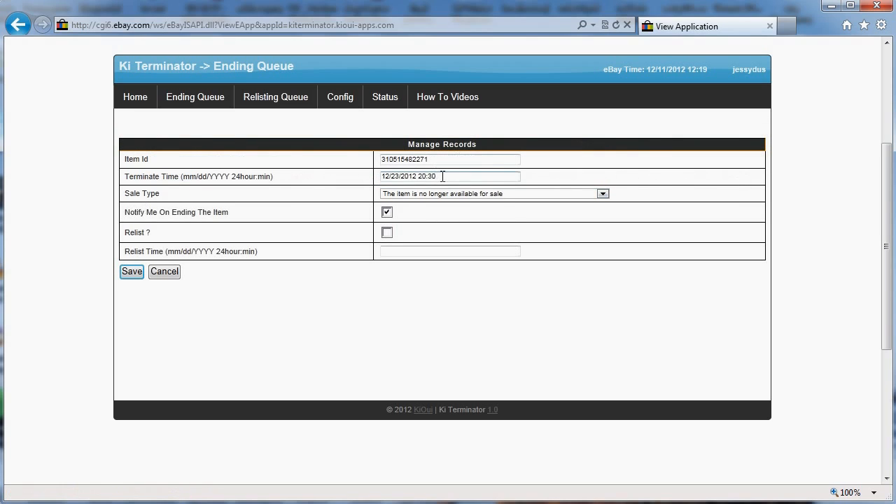
pyautogui.moveTo(443, 176); pyautogui.dragTo(304, 180)
pyautogui.hotkey('ctrl', 'c')
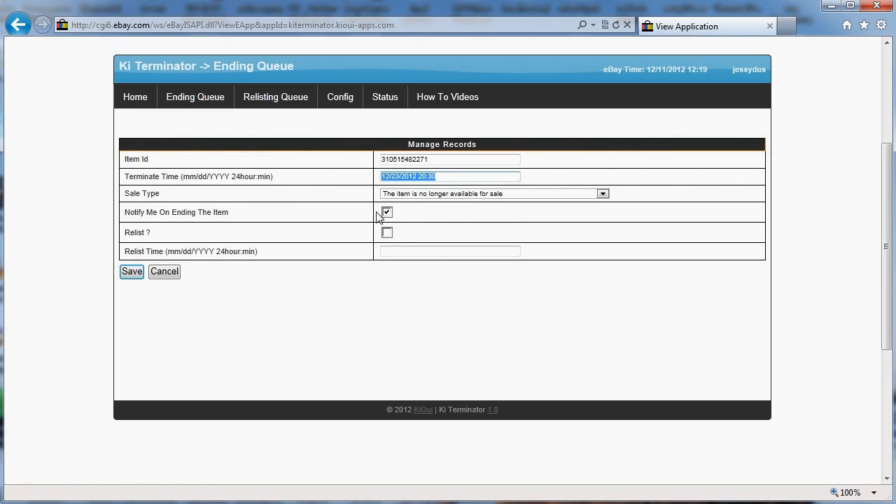
pyautogui.click(411, 251)
pyautogui.hotkey('ctrl', 'v')
pyautogui.click(387, 233)
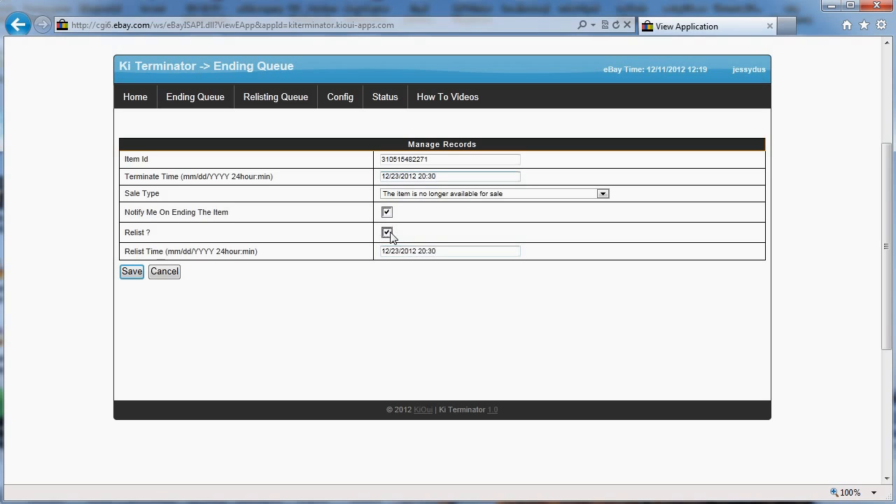
# - Set the Relist Time to 01/23/2013 20:30 and save the record
pyautogui.click(390, 252)
pyautogui.press('BackSpace')
pyautogui.press('BackSpace')
pyautogui.write('012')
pyautogui.press('BackSpace')
pyautogui.press('Right')
pyautogui.press('Right')
pyautogui.press('Right')
pyautogui.press('BackSpace')
pyautogui.write('3')
pyautogui.click(412, 254)
pyautogui.click(133, 272)
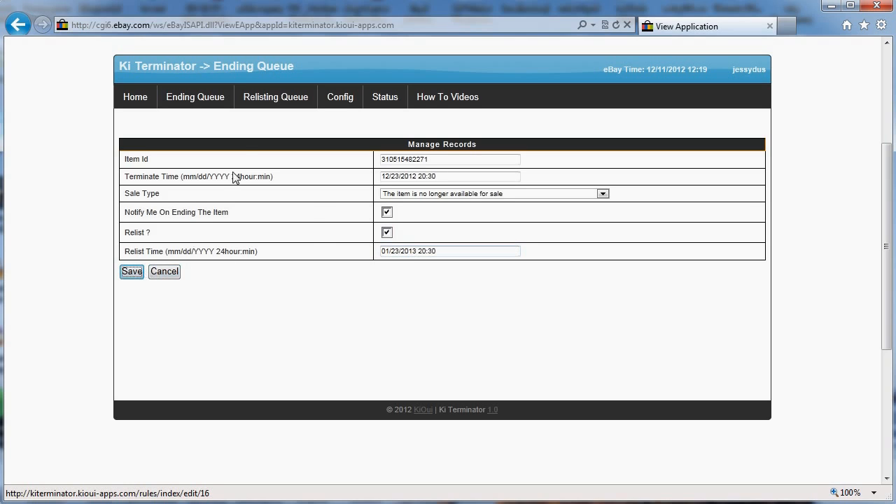
pyautogui.click(282, 102)
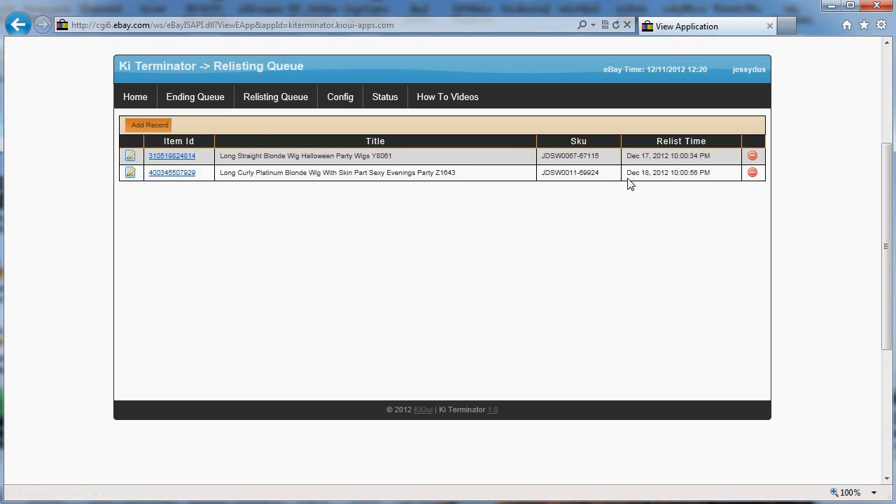
pyautogui.click(149, 128)
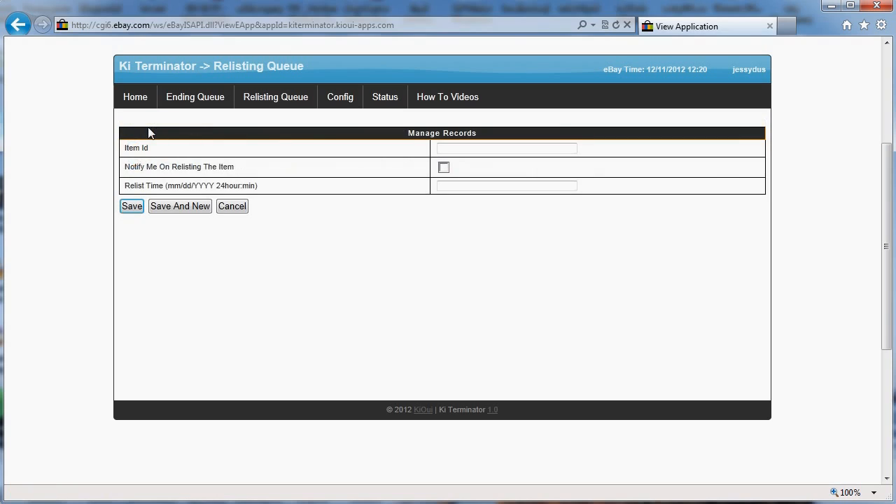
pyautogui.click(460, 147)
pyautogui.write('123123123123')
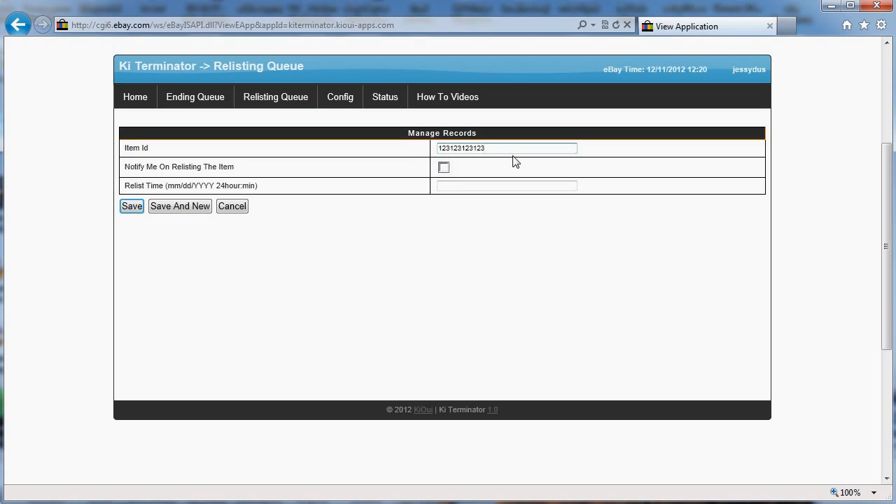
pyautogui.click(443, 169)
pyautogui.click(452, 187)
pyautogui.write('now')
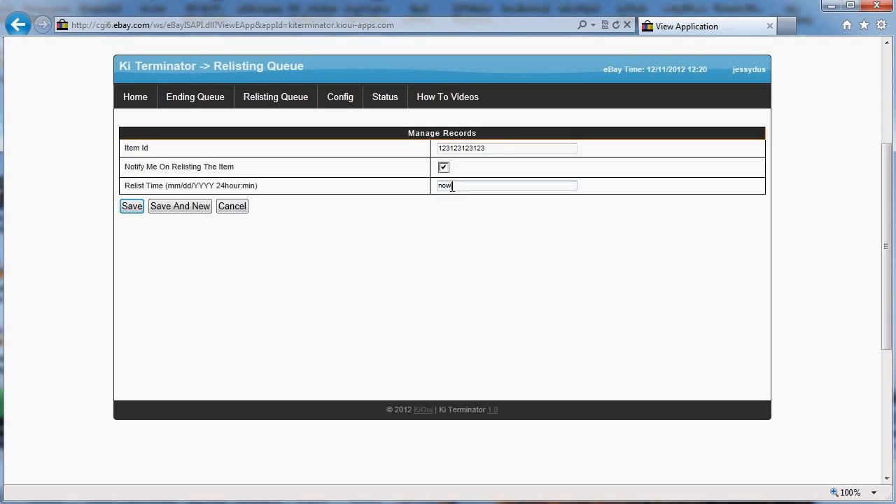
pyautogui.press('Return')
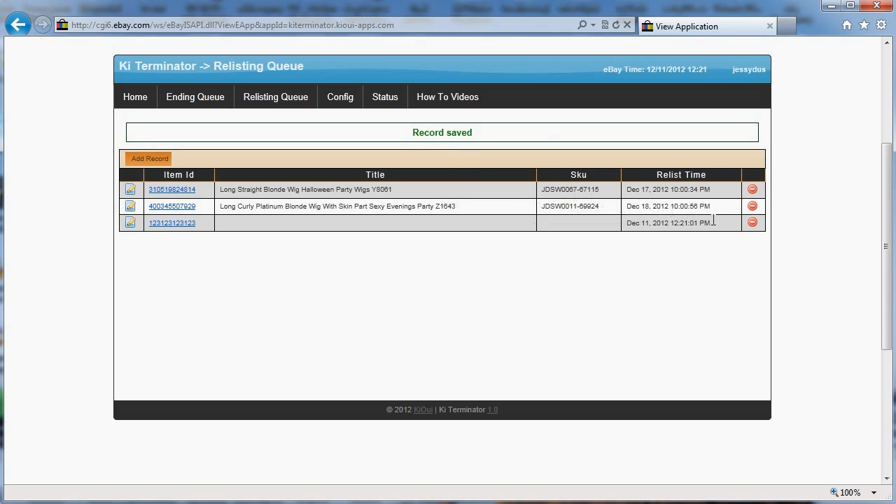
# - Reload the relisting queue and read the 'cannot be accessed' warning beside each record
pyautogui.moveTo(708, 223); pyautogui.dragTo(634, 227)
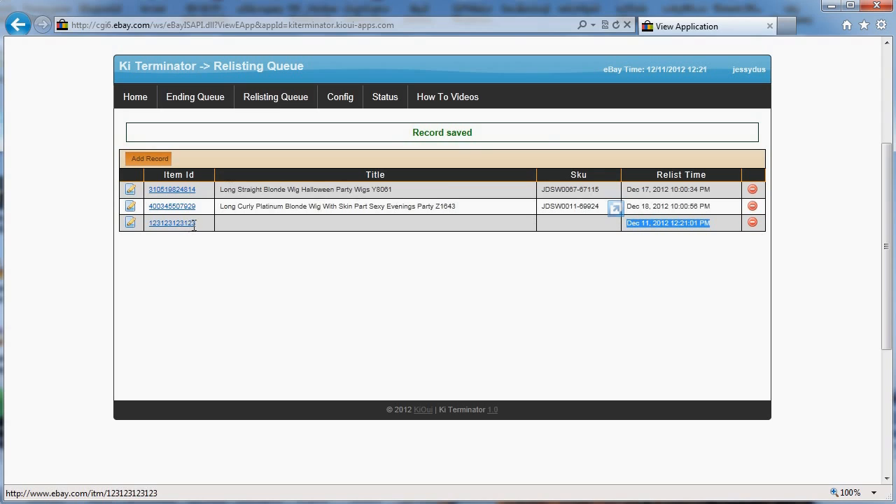
pyautogui.moveTo(201, 224); pyautogui.dragTo(152, 224)
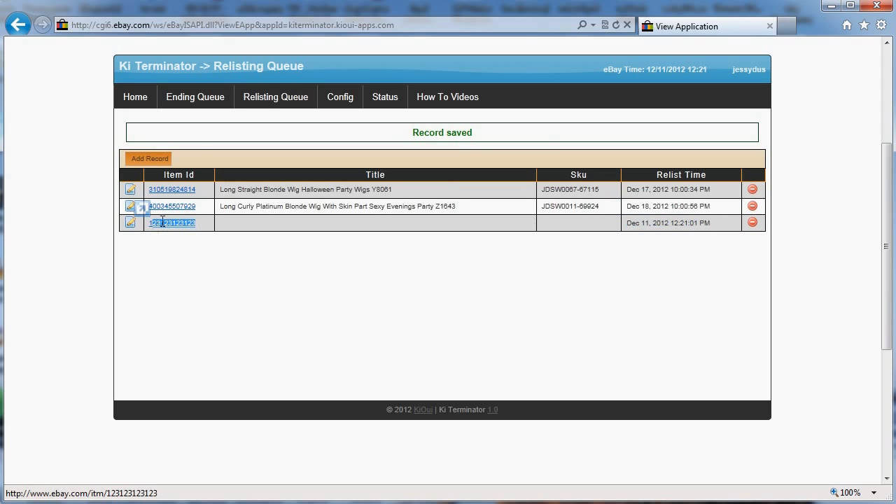
pyautogui.click(280, 98)
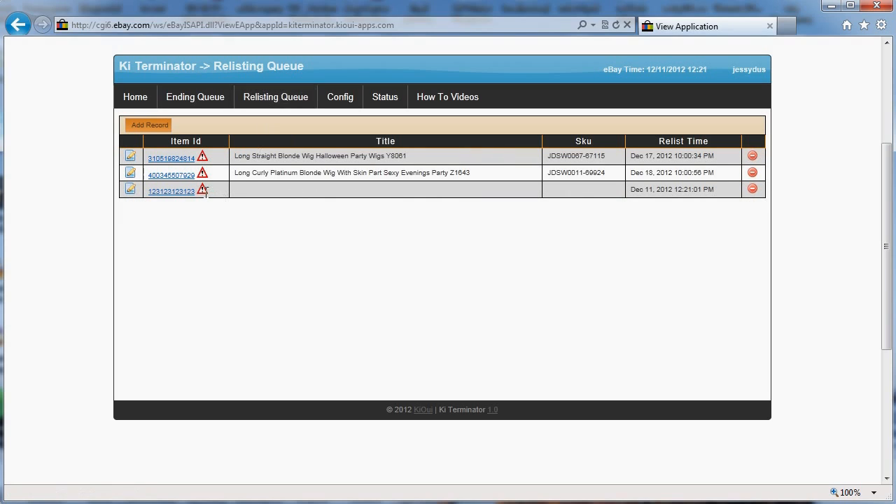
pyautogui.moveTo(203, 192)
pyautogui.moveTo(203, 174)
pyautogui.moveTo(207, 153)
pyautogui.moveTo(203, 190)
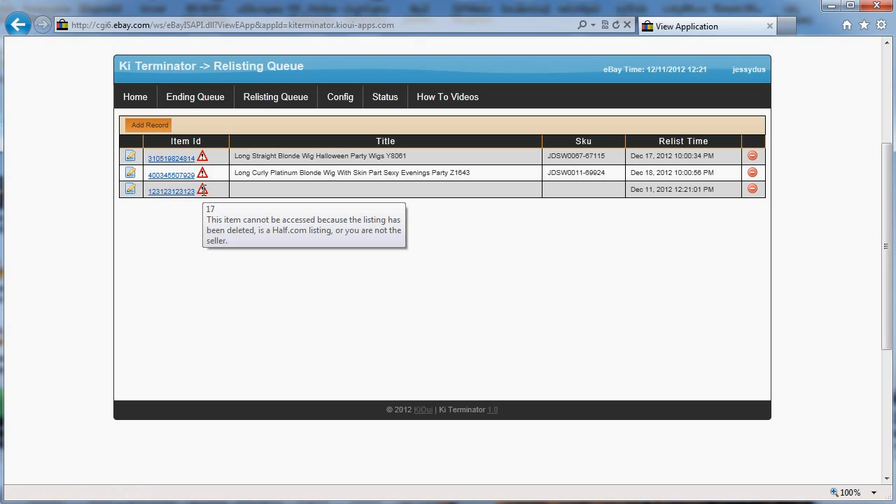
pyautogui.moveTo(385, 95)
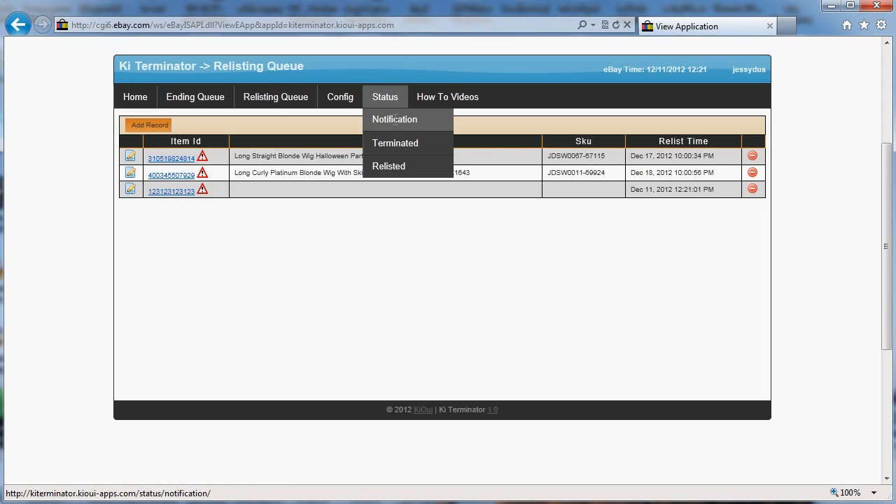
# - Open the Notifications log and review the 'Your item was terminated.' notices dated Dec 6, 2012
pyautogui.click(395, 119)
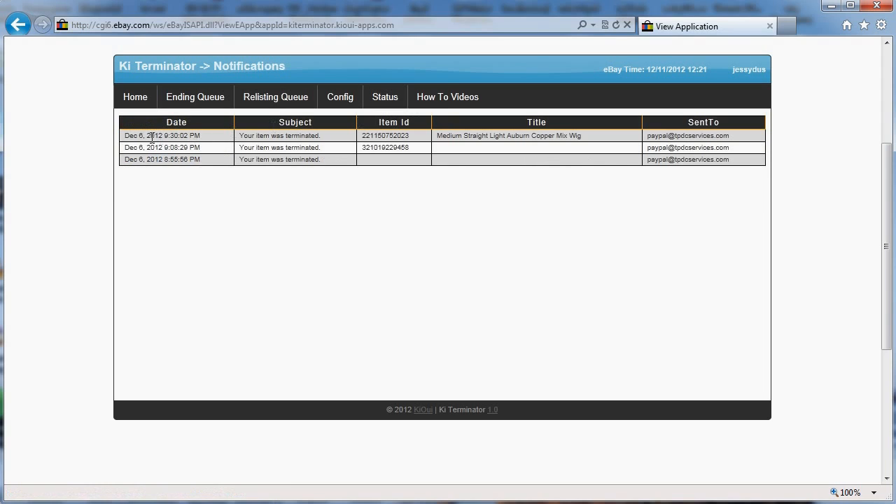
pyautogui.moveTo(132, 135); pyautogui.dragTo(408, 137)
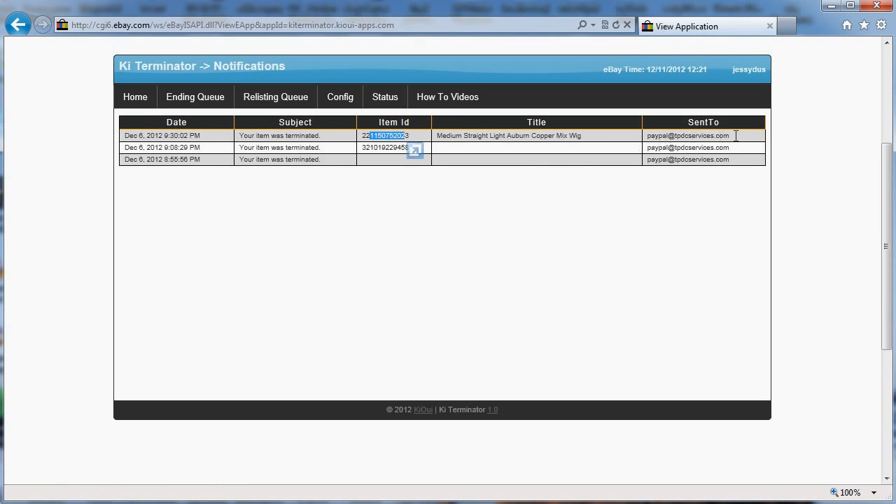
pyautogui.moveTo(729, 135); pyautogui.dragTo(645, 139)
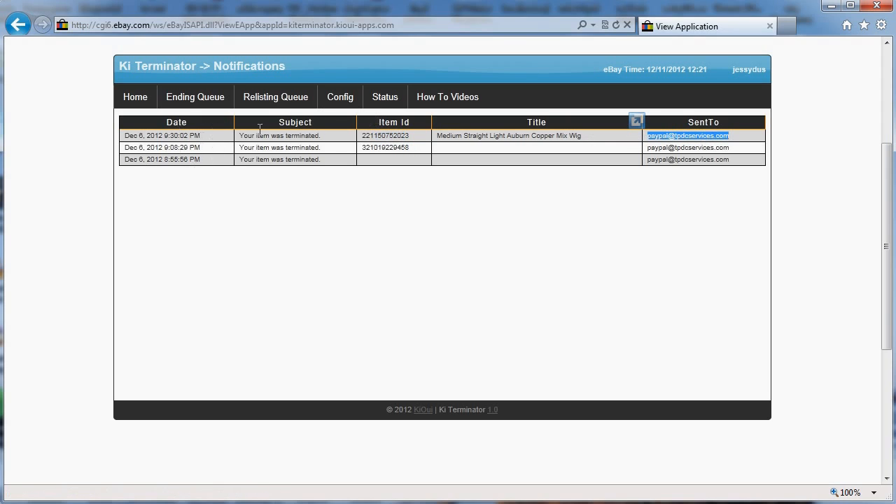
pyautogui.moveTo(405, 97)
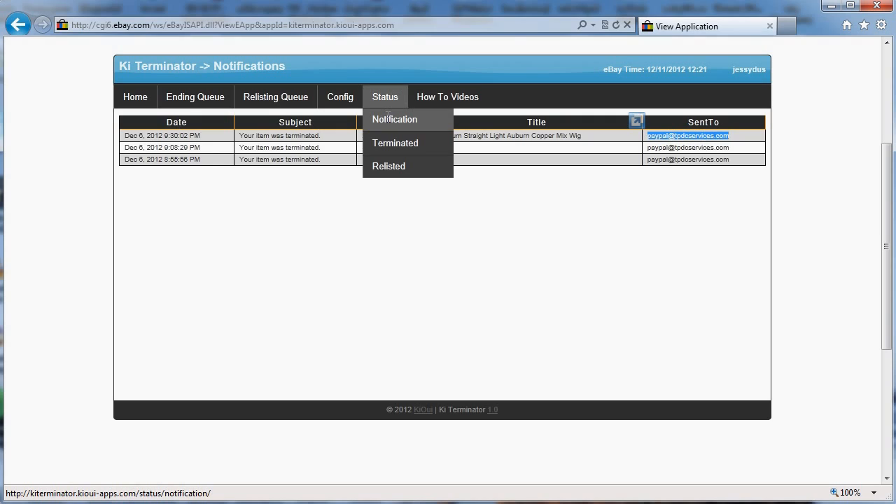
pyautogui.moveTo(125, 137); pyautogui.dragTo(368, 137)
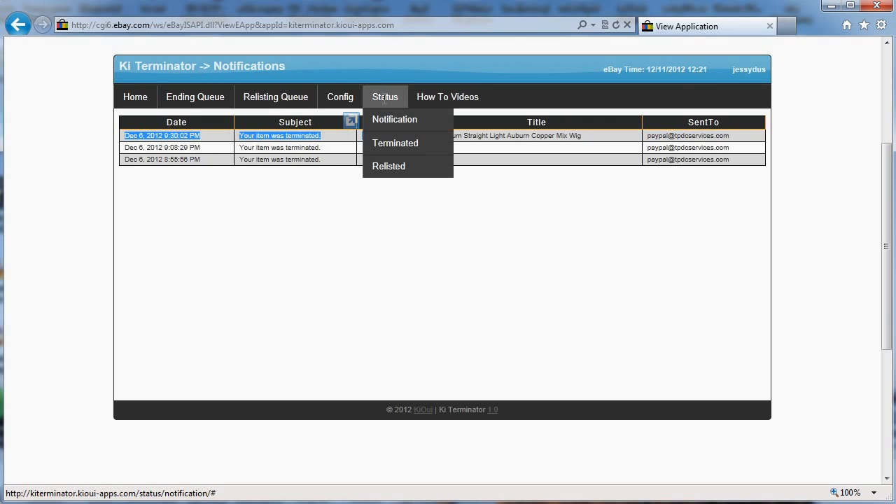
# - Review the Terminated log, then open the Relisted log of four wig listings
pyautogui.click(395, 144)
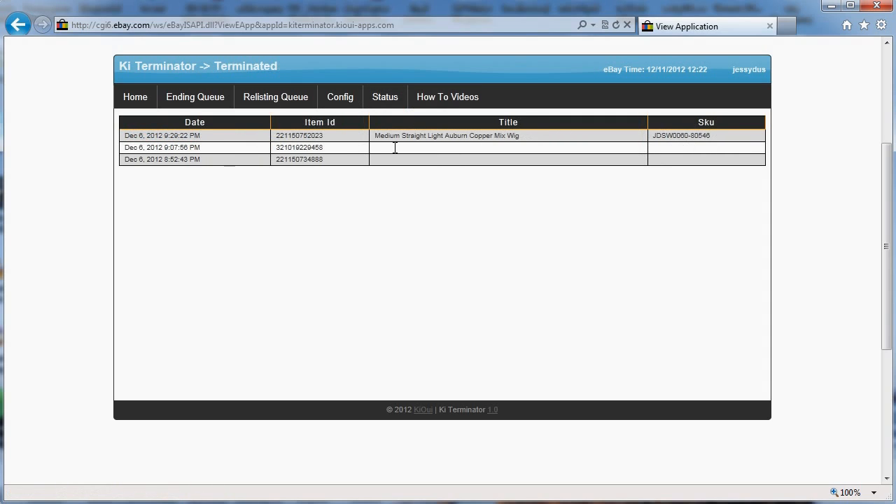
pyautogui.moveTo(138, 135); pyautogui.dragTo(227, 132)
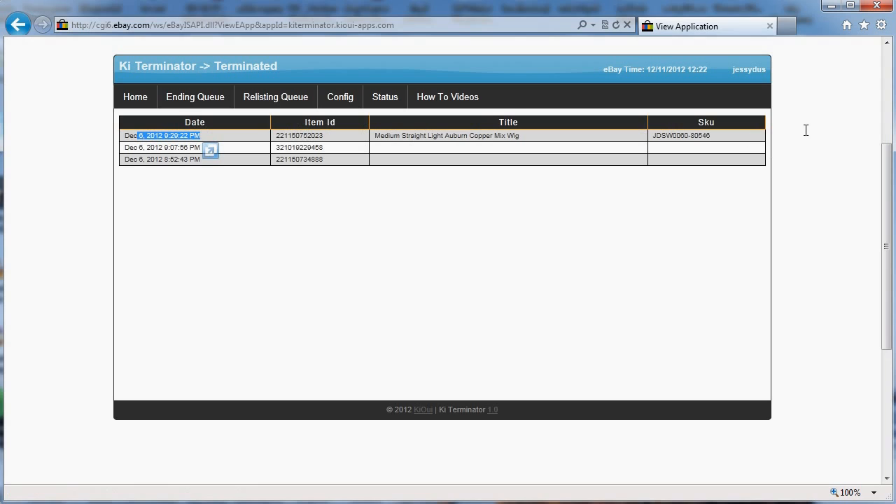
pyautogui.moveTo(383, 103)
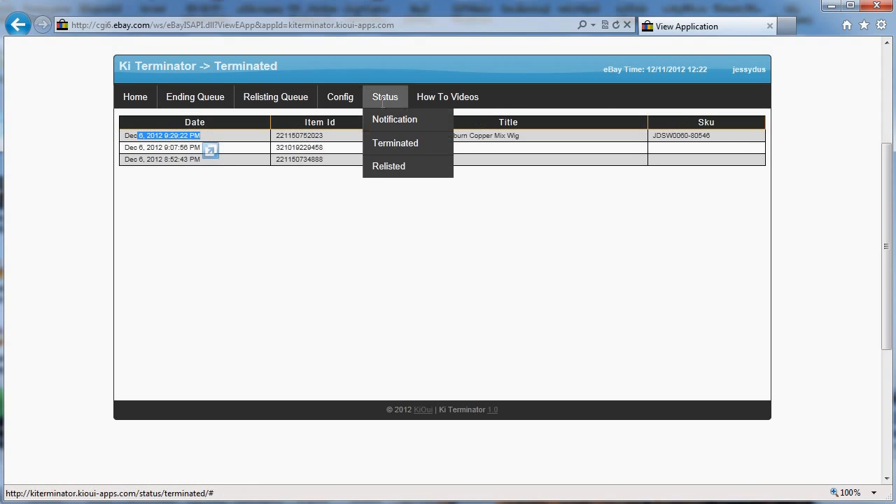
pyautogui.click(395, 166)
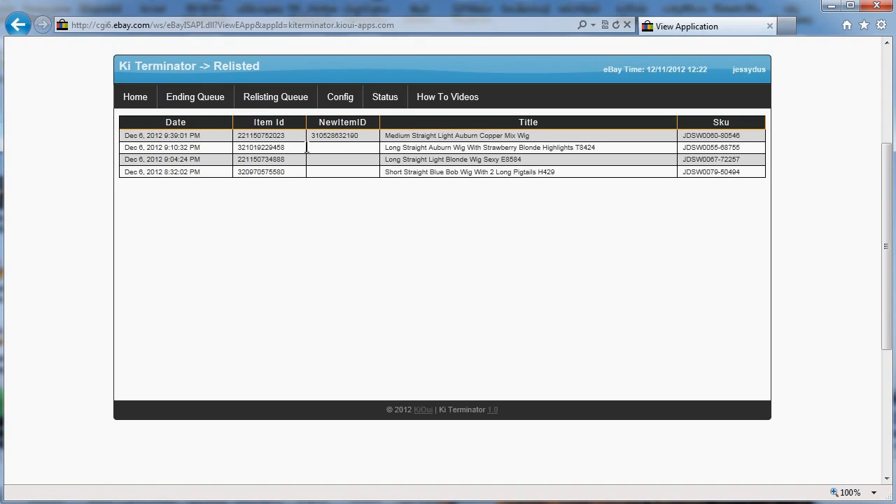
pyautogui.click(283, 101)
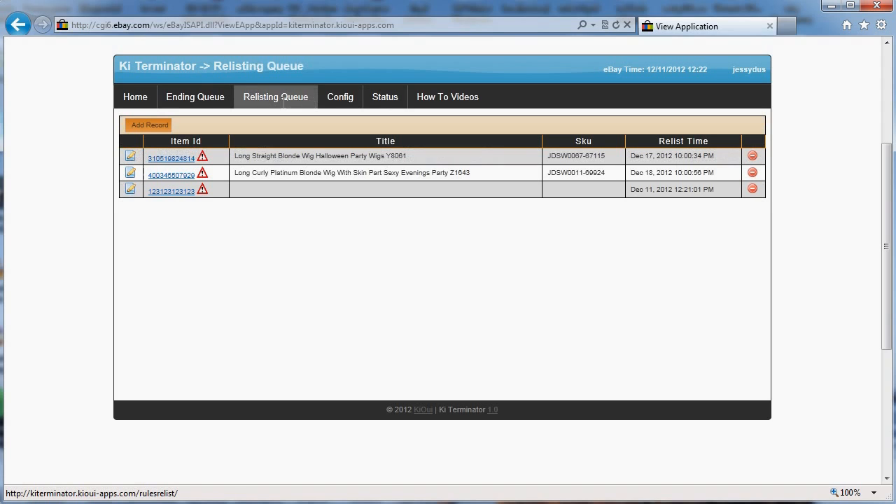
pyautogui.moveTo(202, 190)
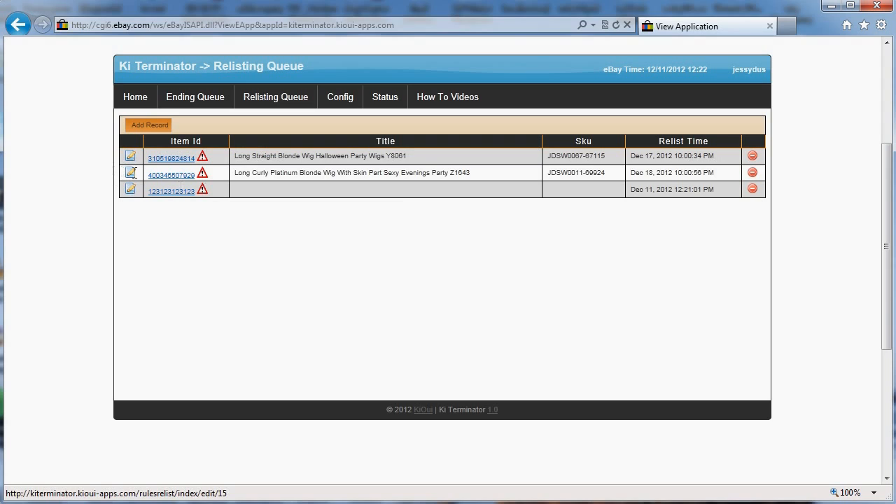
pyautogui.click(130, 173)
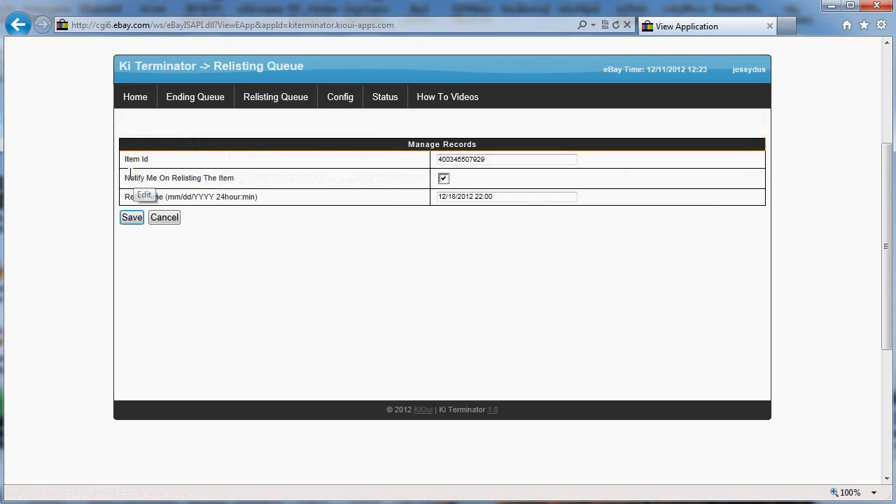
pyautogui.moveTo(514, 196); pyautogui.dragTo(308, 196)
pyautogui.write('now')
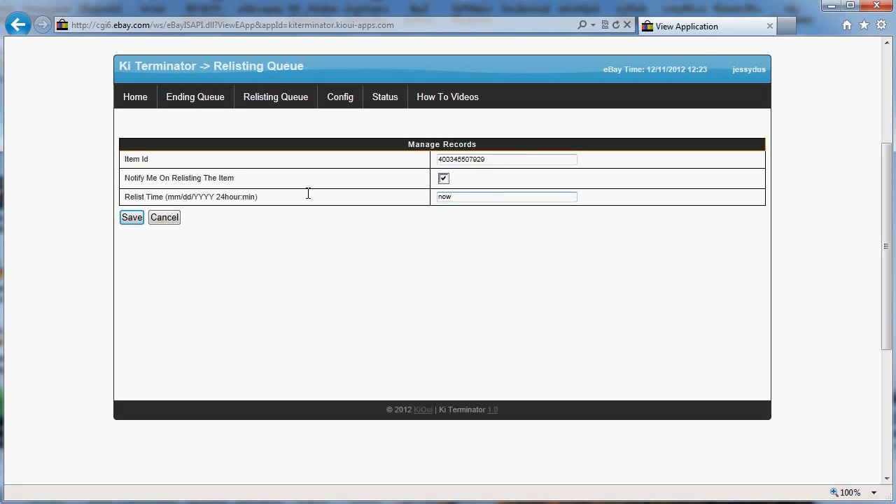
pyautogui.hotkey('ctrl', 'a')
pyautogui.press('Tab')
pyautogui.press('Return')
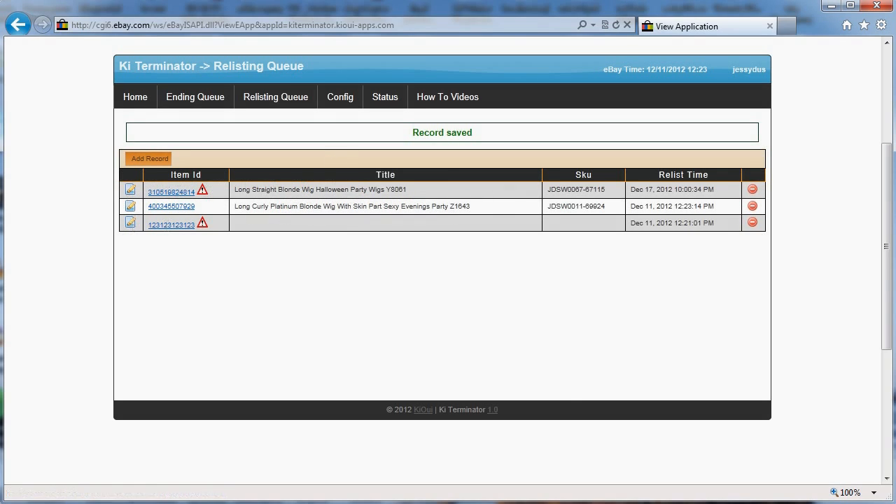
pyautogui.click(753, 223)
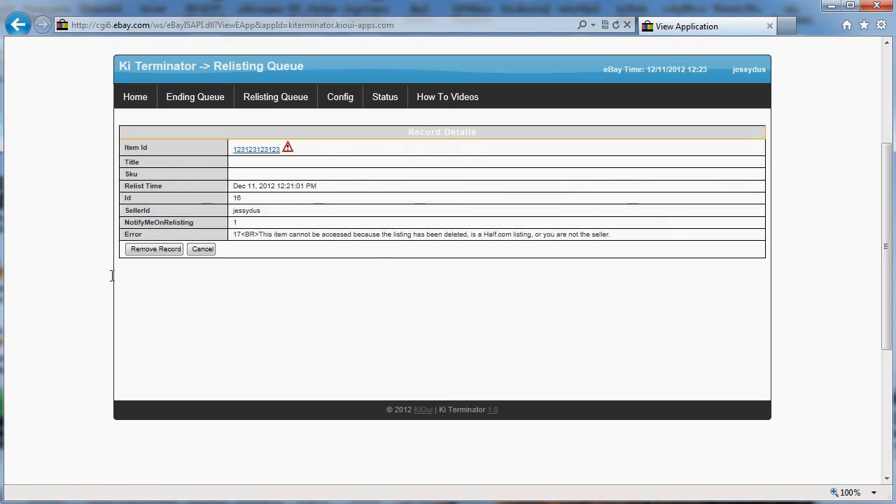
pyautogui.click(144, 249)
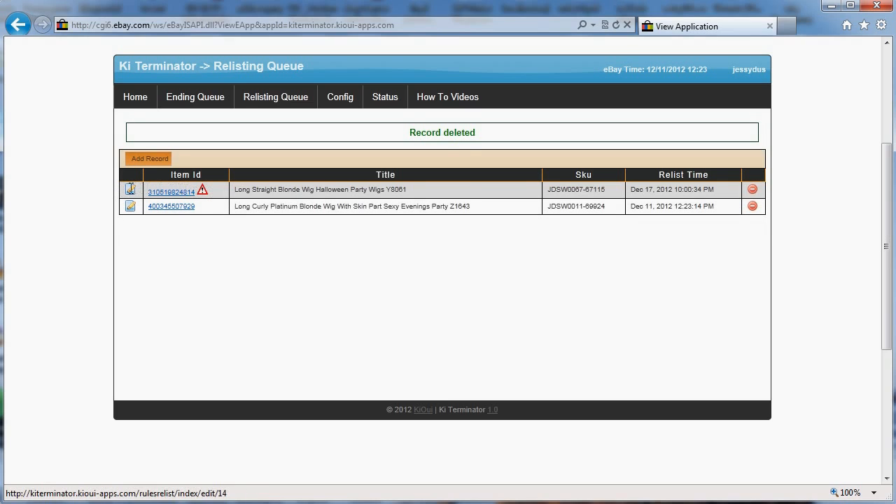
pyautogui.click(130, 188)
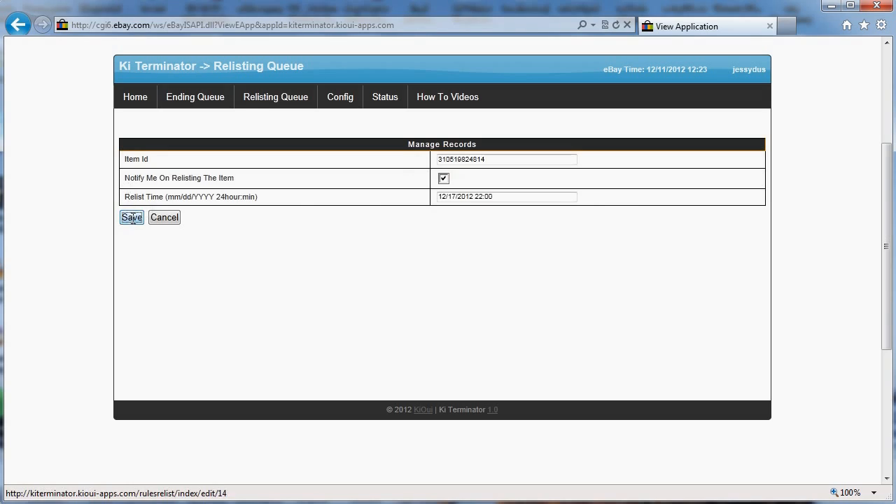
pyautogui.click(131, 218)
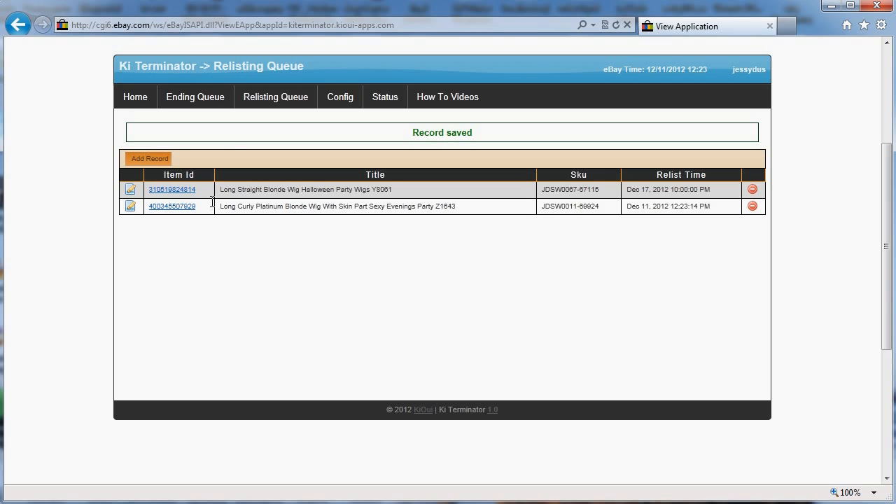
pyautogui.click(280, 100)
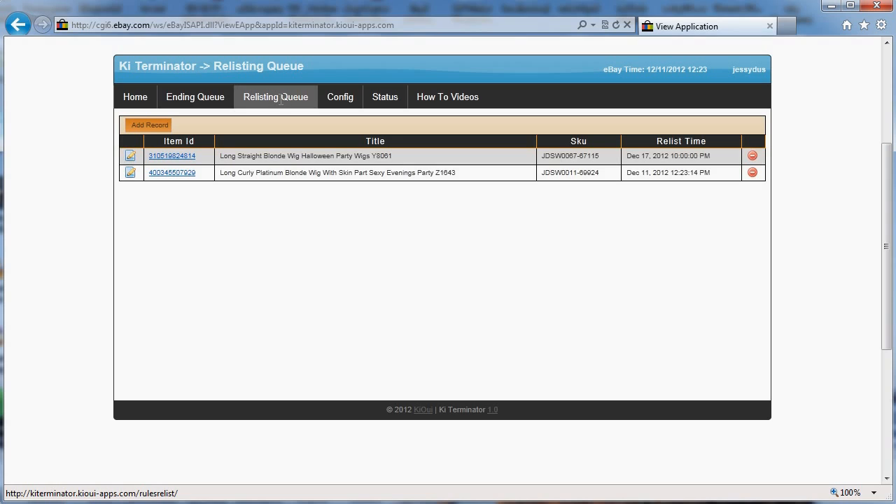
# - Check the Relisted log, then read error 196 on both queued records: listing missing or still active
pyautogui.moveTo(381, 93)
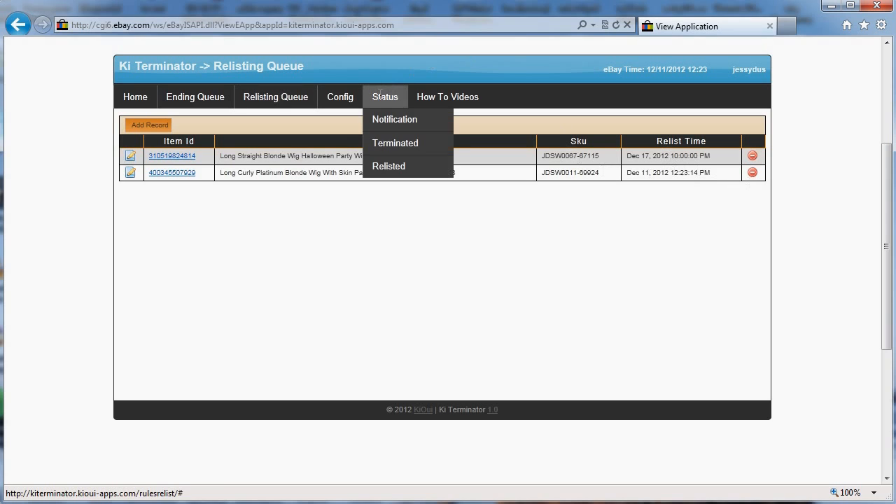
pyautogui.click(387, 165)
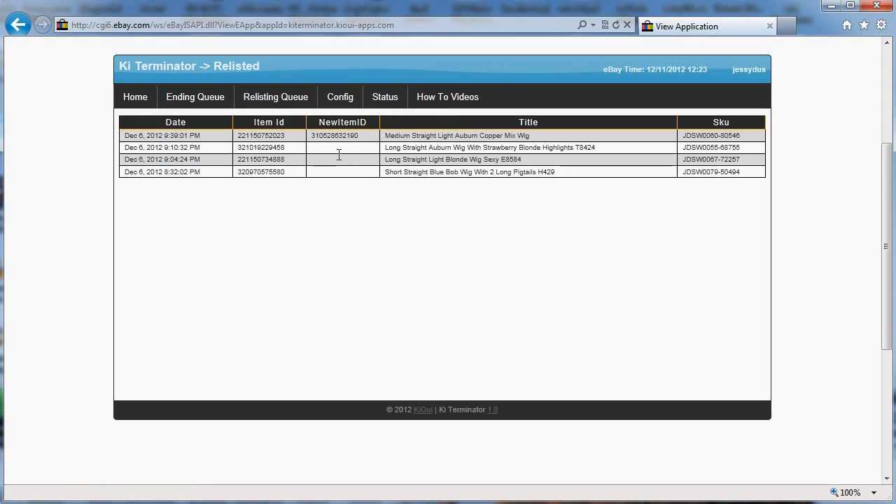
pyautogui.click(272, 92)
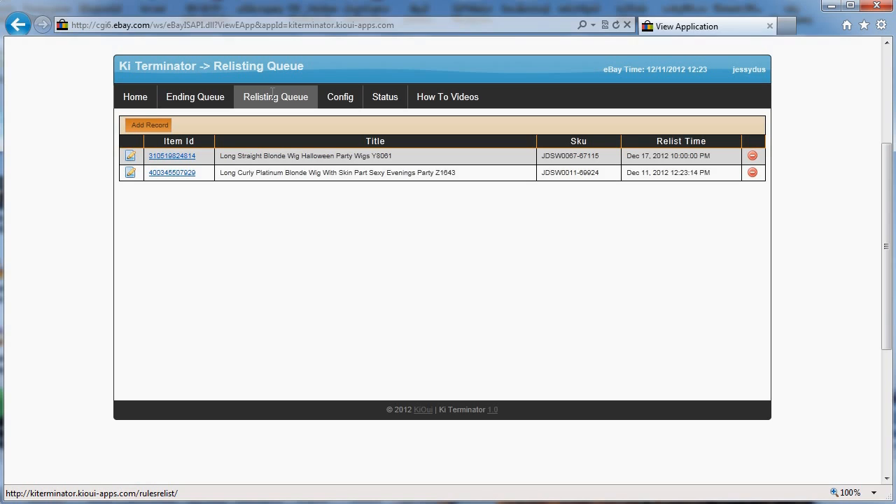
pyautogui.press('super')
pyautogui.press('super')
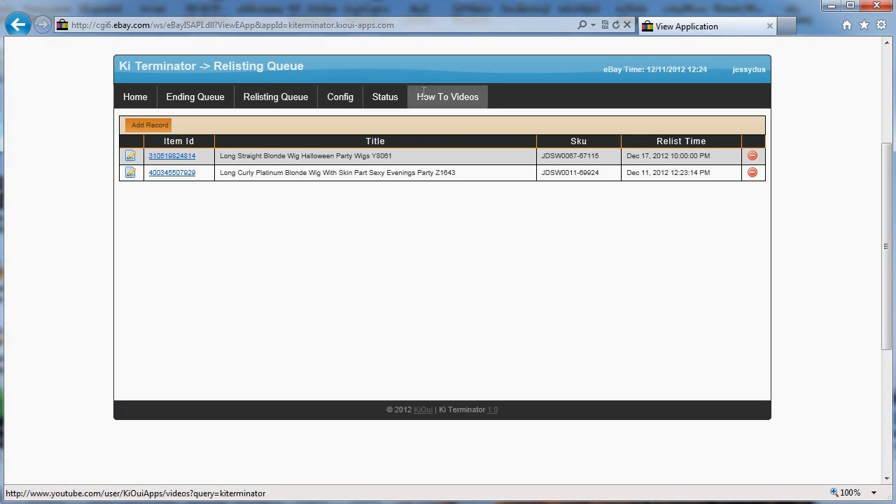
pyautogui.moveTo(389, 92)
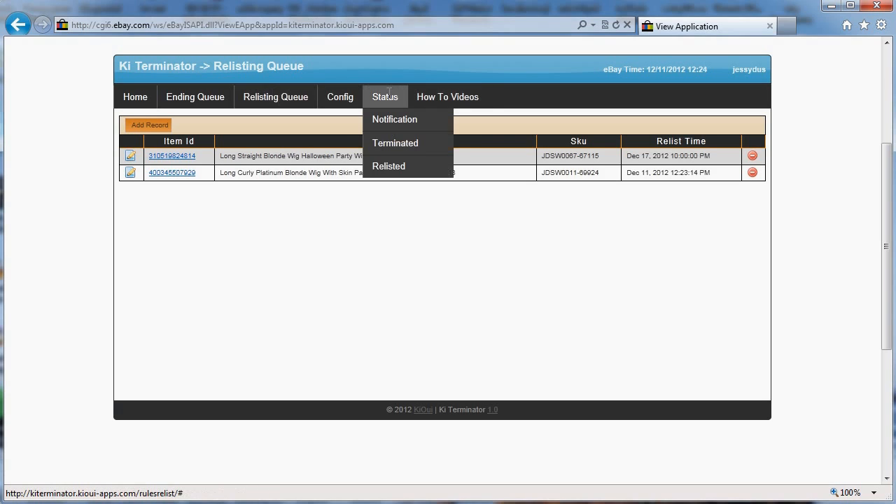
pyautogui.click(391, 166)
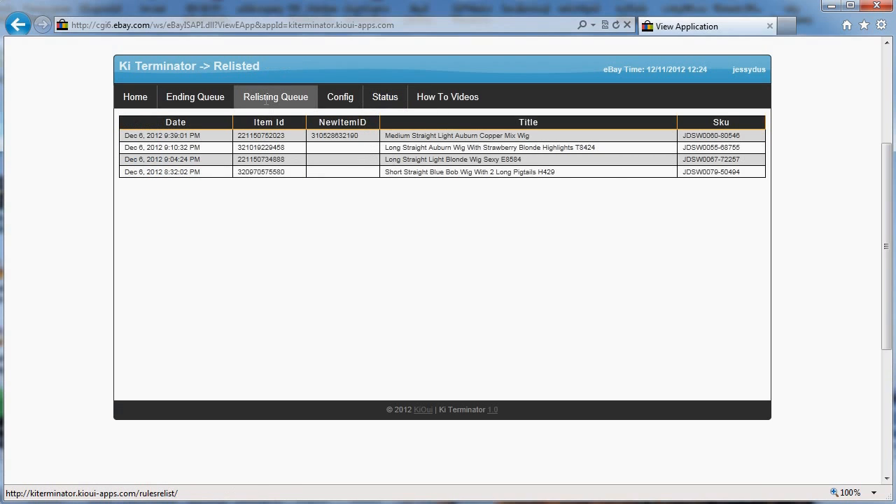
pyautogui.click(266, 100)
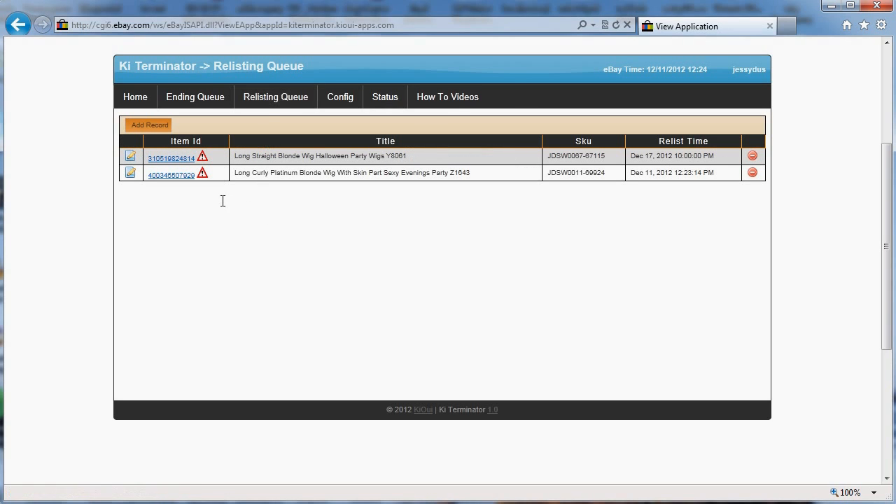
pyautogui.moveTo(206, 157)
pyautogui.moveTo(204, 174)
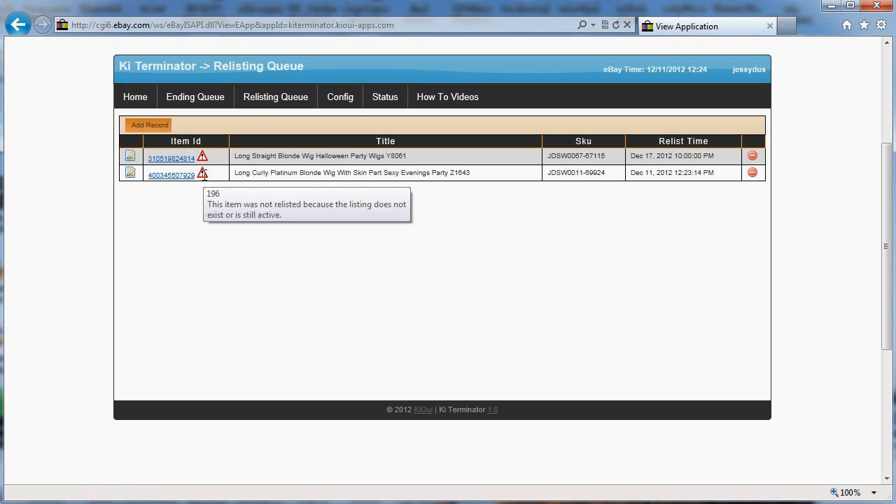
pyautogui.click(181, 175)
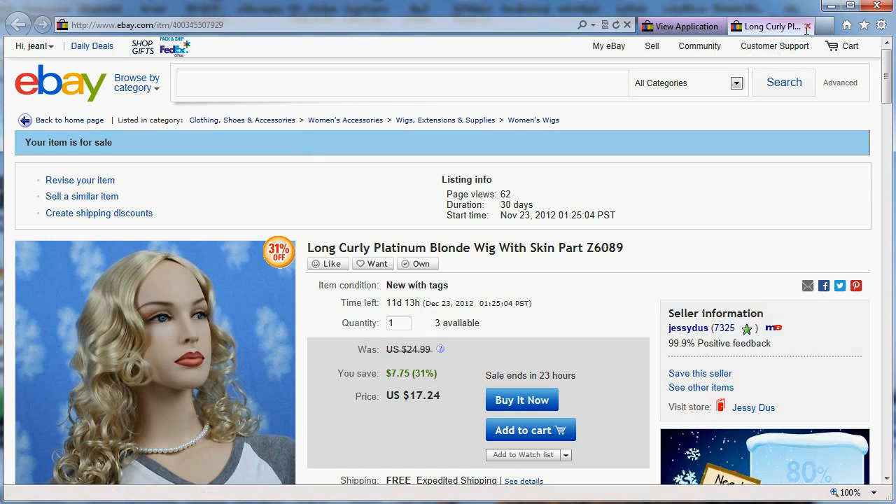
pyautogui.click(807, 25)
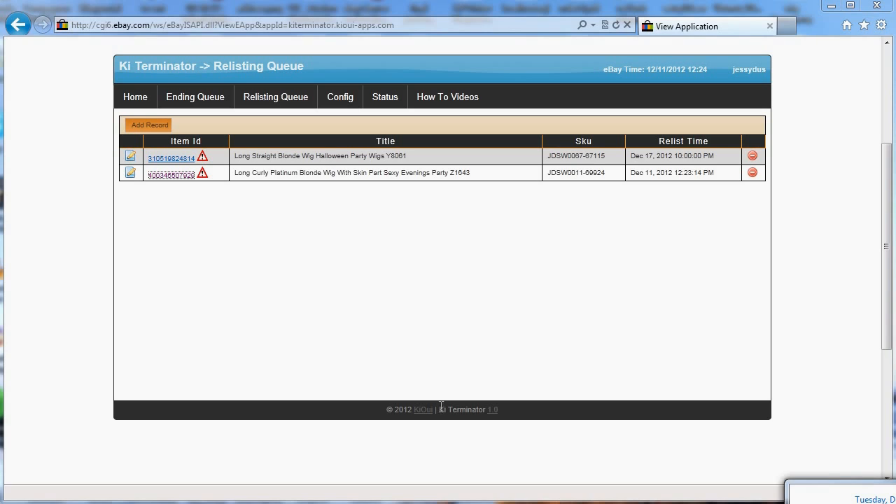
# - Dismiss the clock popup and open the Status > Terminated log
pyautogui.click(444, 333)
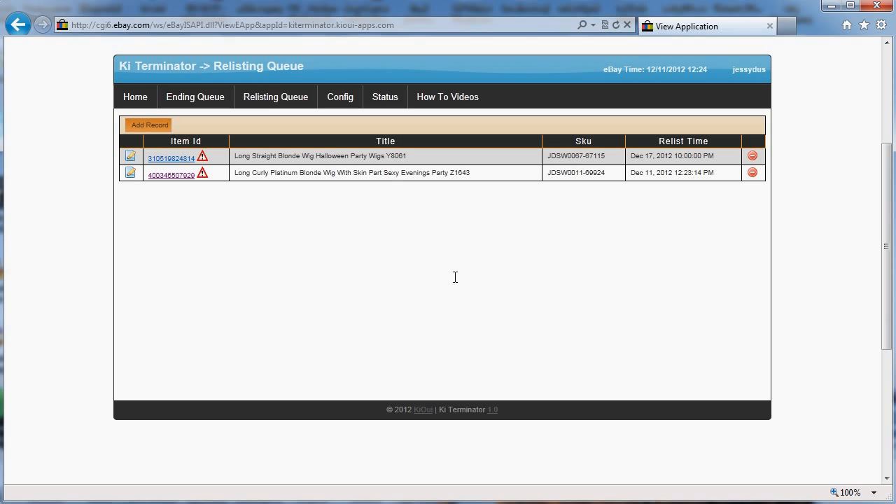
pyautogui.moveTo(385, 105)
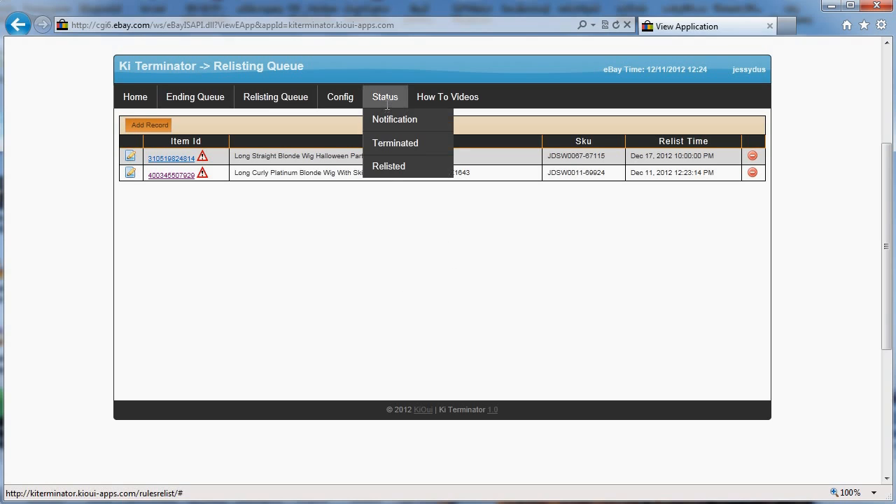
pyautogui.click(390, 143)
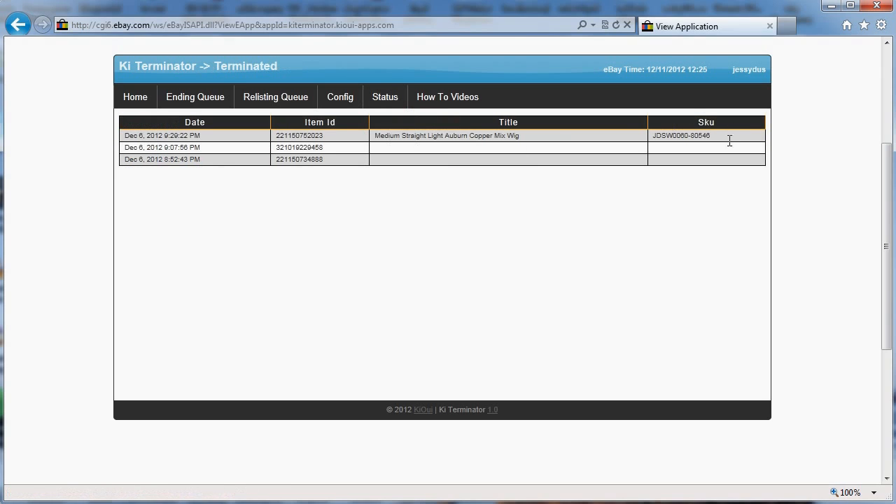